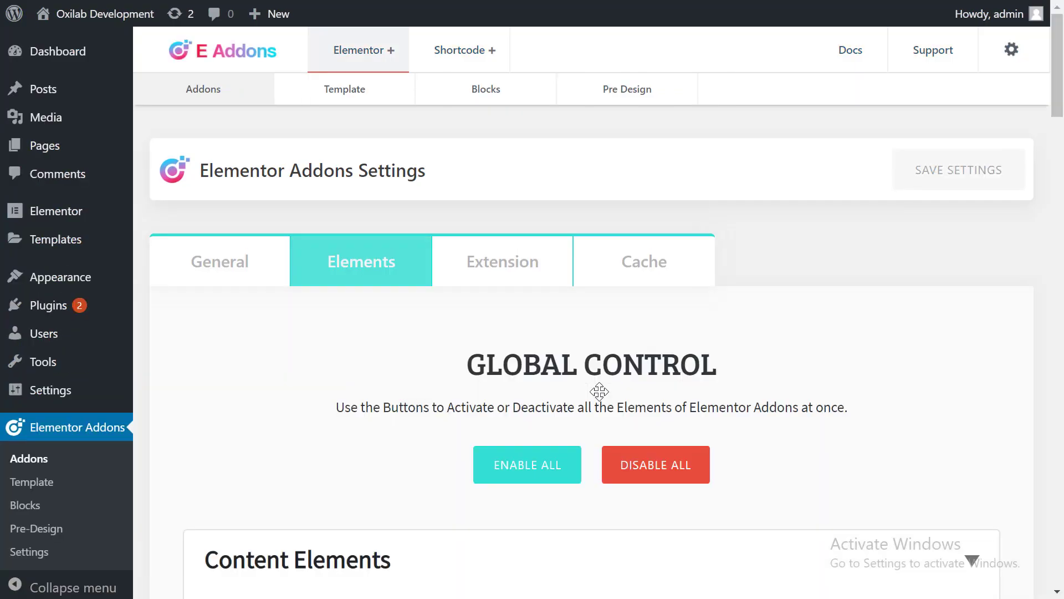
Disable every Elementor Addons element, then switch Advanced Heading back on
scroll(610, 400, "down", 8)
scroll(610, 401, "down", 20)
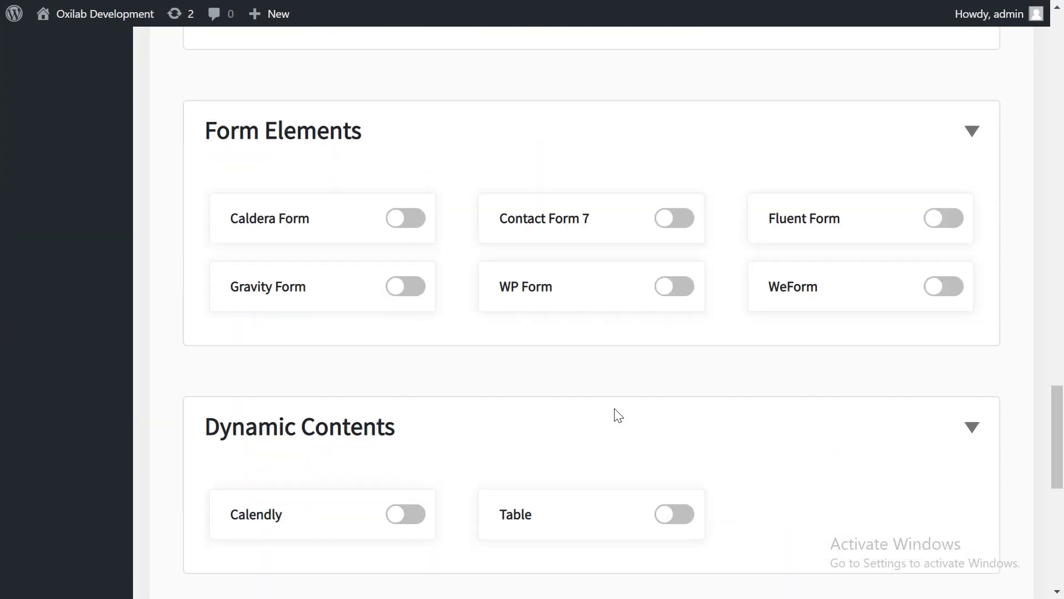
scroll(615, 416, "up", 20)
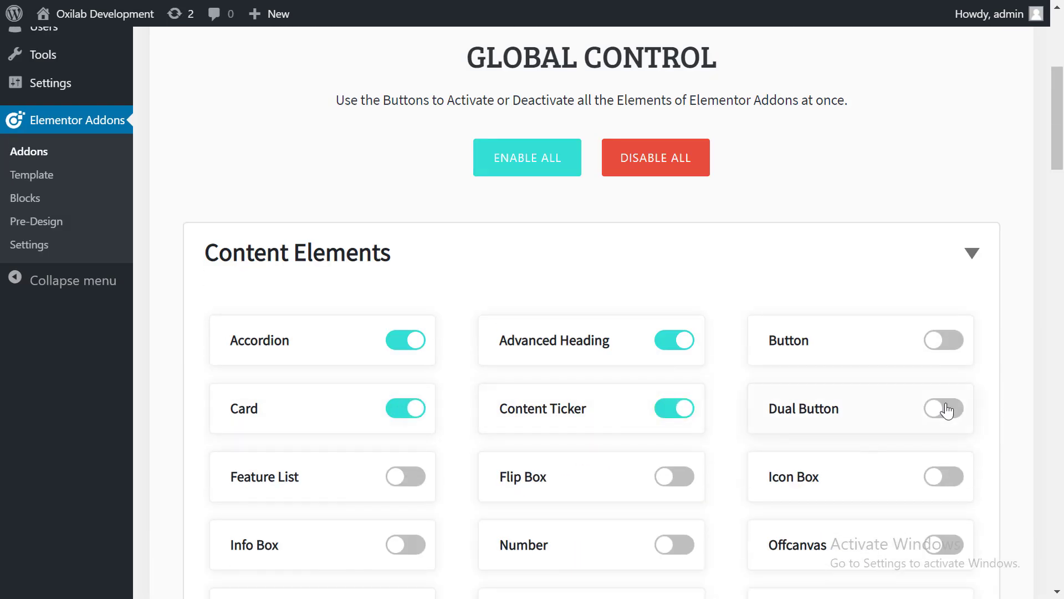
left_click(637, 158)
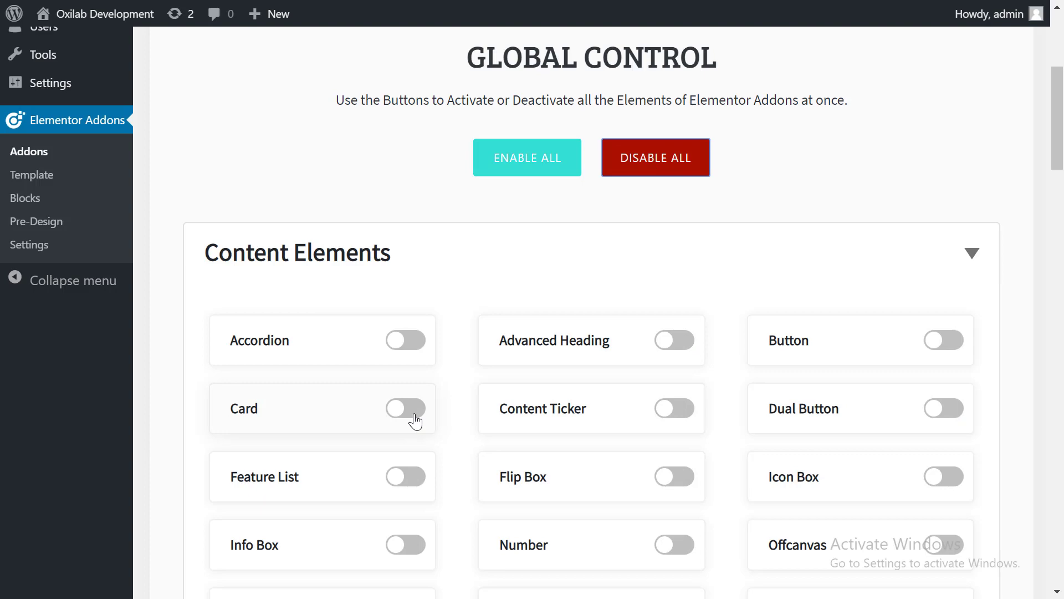
left_click(673, 339)
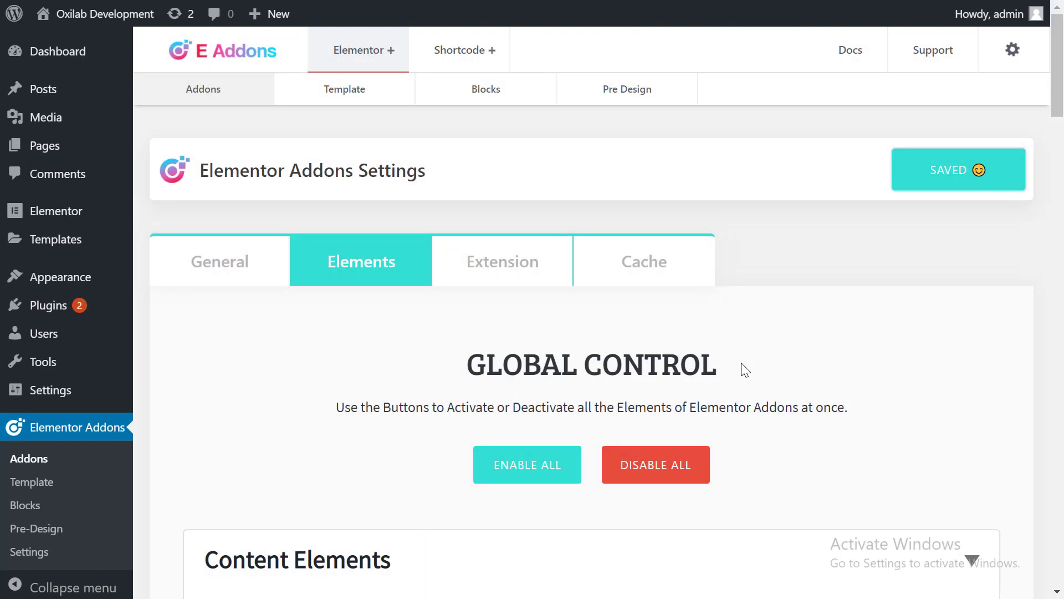
Save the Extension settings, then bring up the Cache settings
left_click(517, 266)
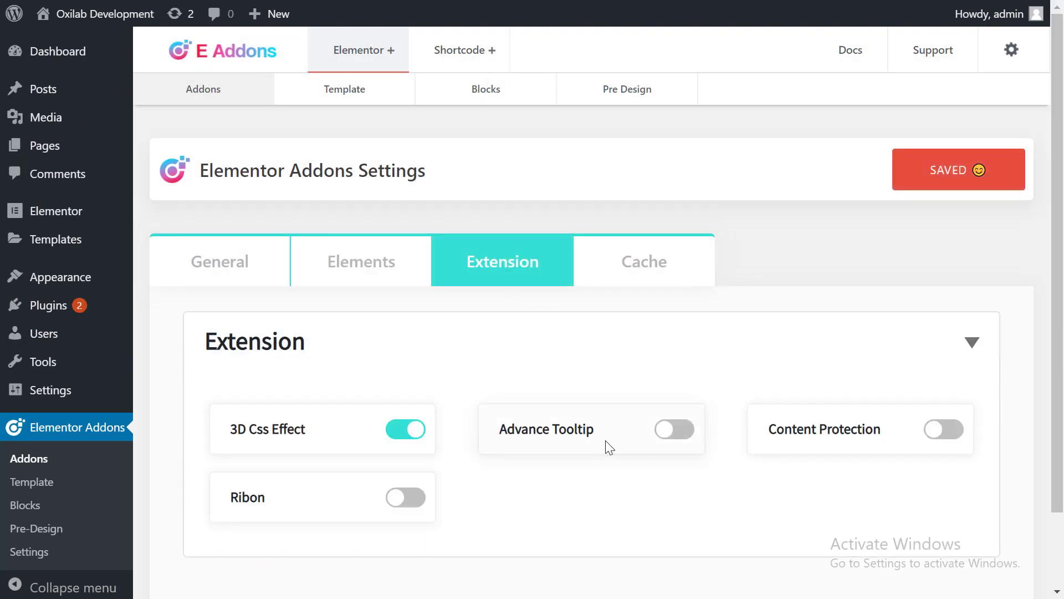
left_click(931, 184)
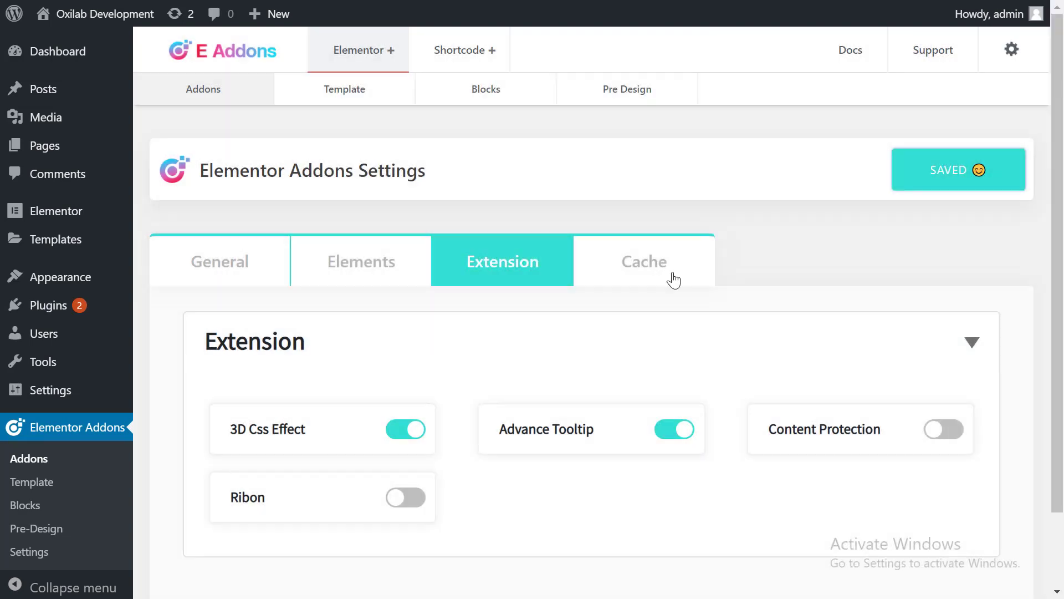
left_click(670, 276)
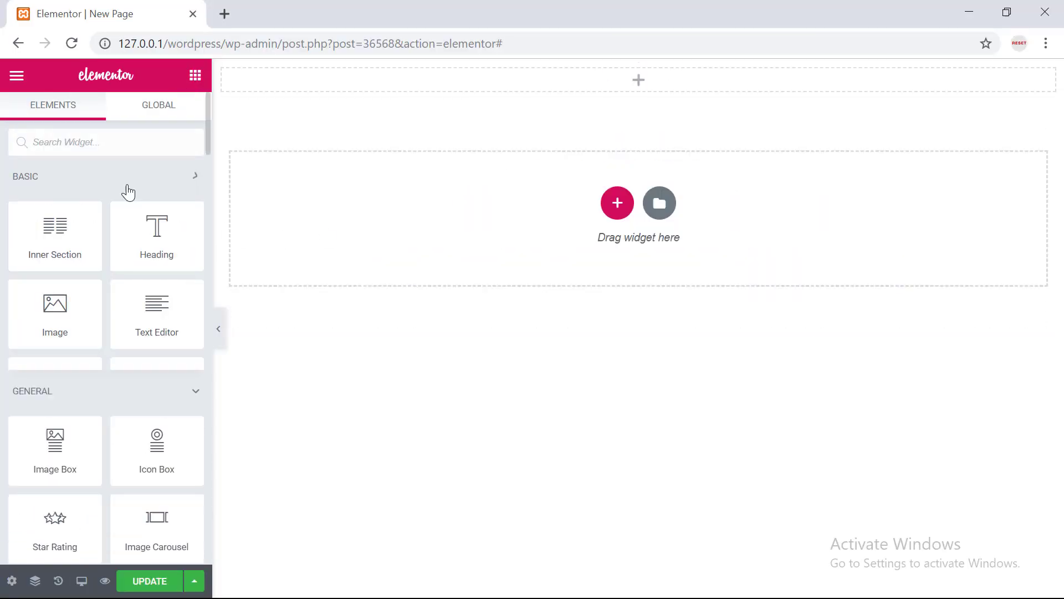
Add a one-column section holding an Advanced Heading, with its icon left off
left_click(117, 219)
left_click_drag(156, 321, 449, 162)
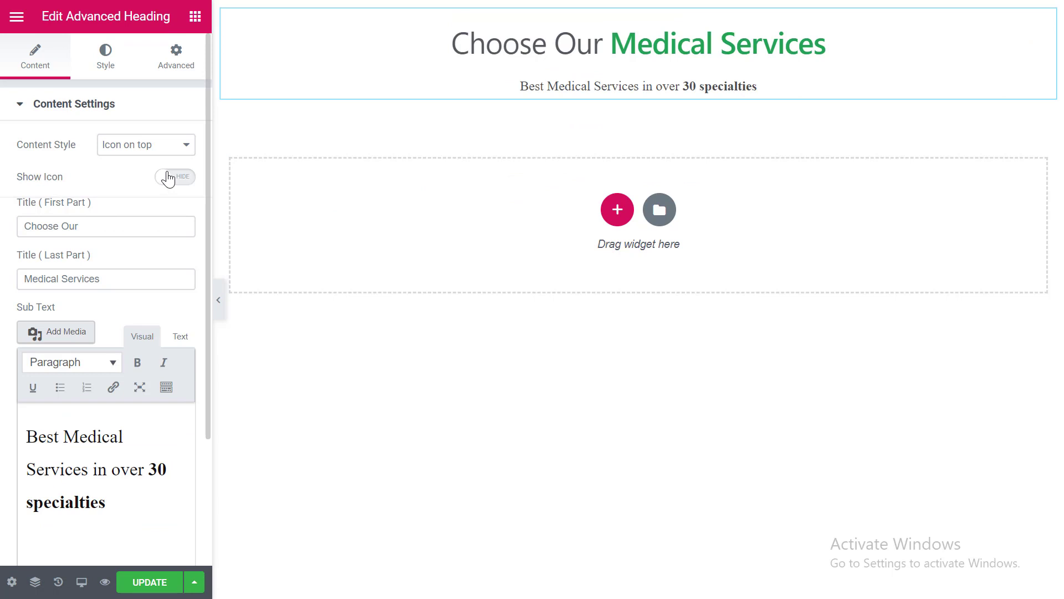
left_click(174, 177)
left_click(174, 176)
Colour the heading's 'Choose Our' title part light grey
left_click(104, 72)
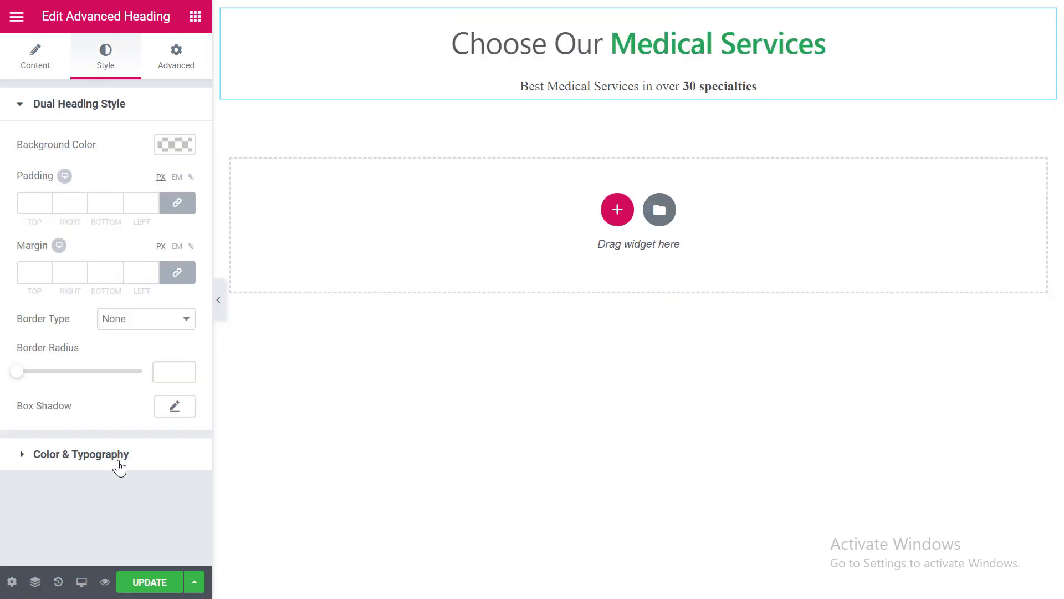
left_click(97, 454)
left_click(177, 244)
left_click(92, 314)
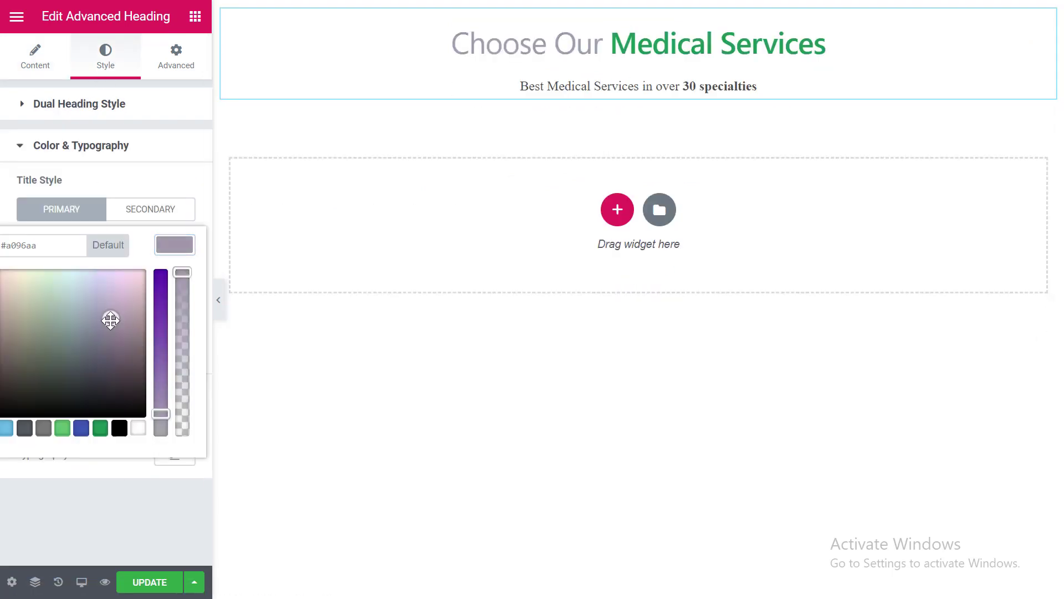
left_click(194, 17)
Add a three-column section with a right-aligned Info Box in the first column
left_click(618, 212)
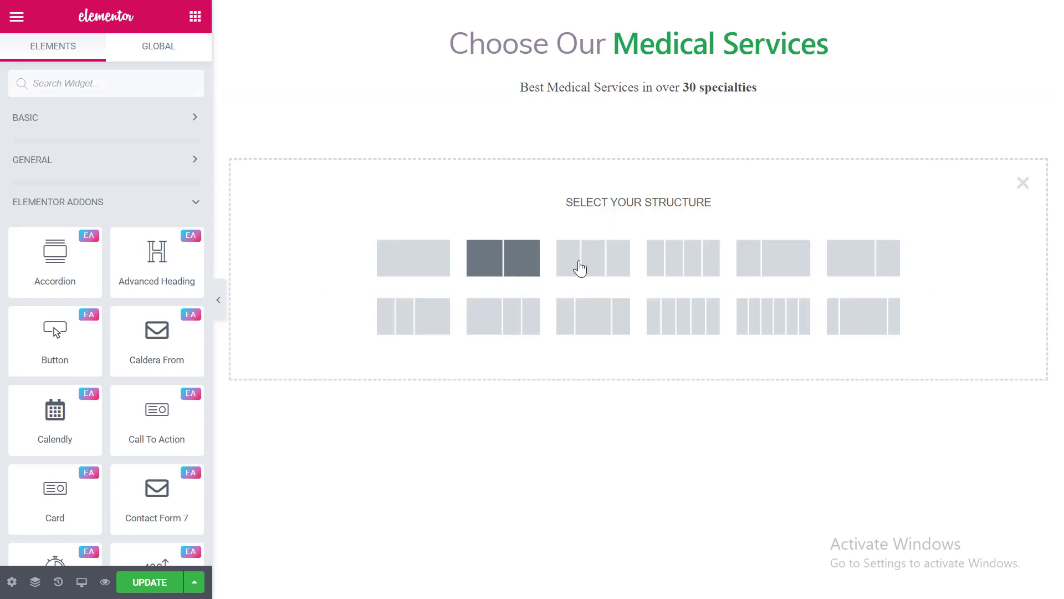
left_click(582, 264)
left_click(194, 16)
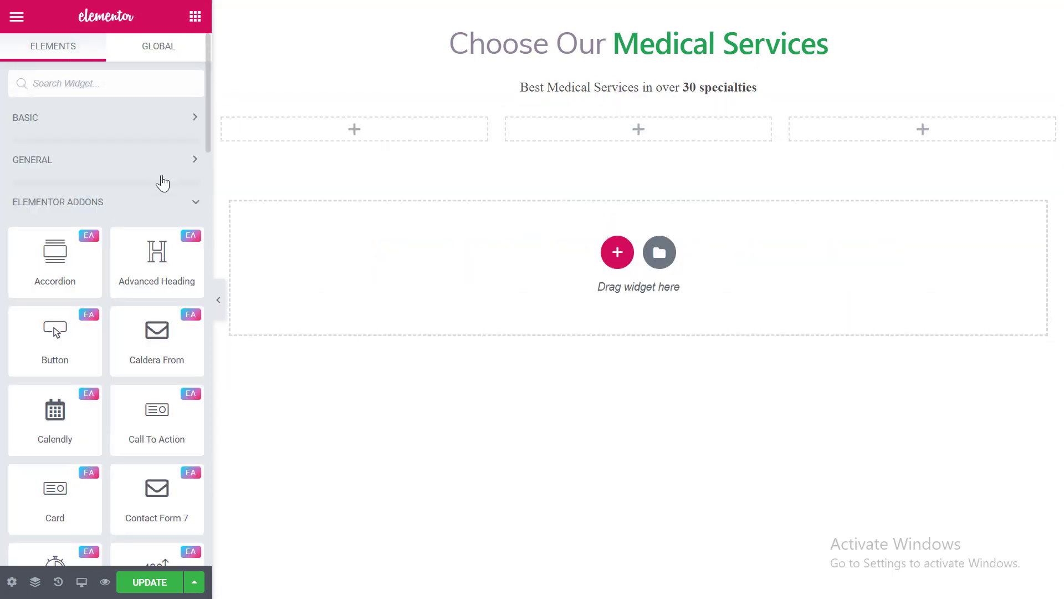
scroll(68, 355, "down", 15)
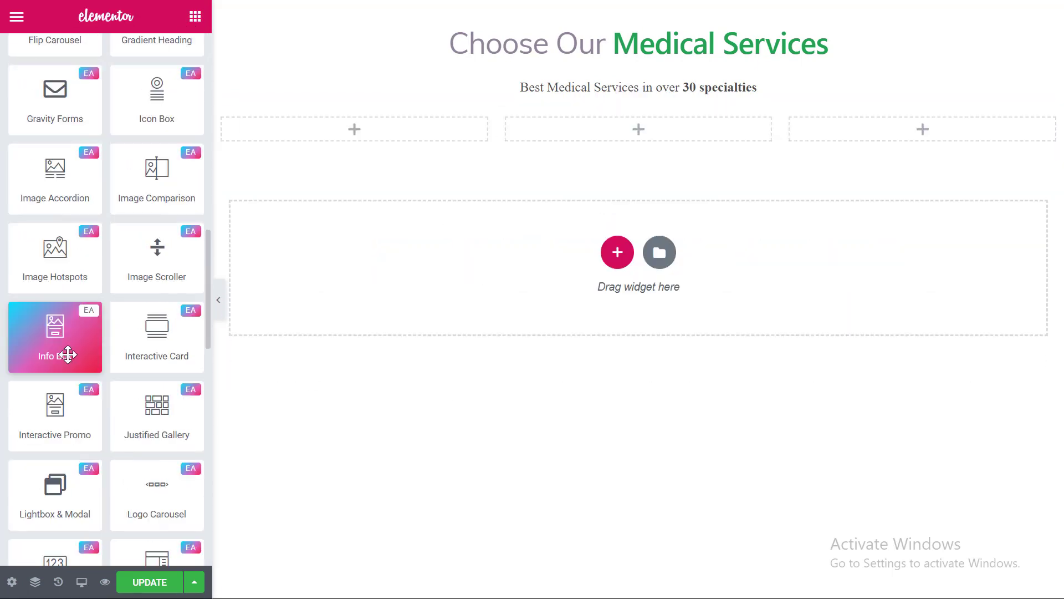
left_click_drag(317, 127, 318, 129)
left_click(120, 203)
Duplicate the info box and give the first box the line-chart icon
key("ctrl+d")
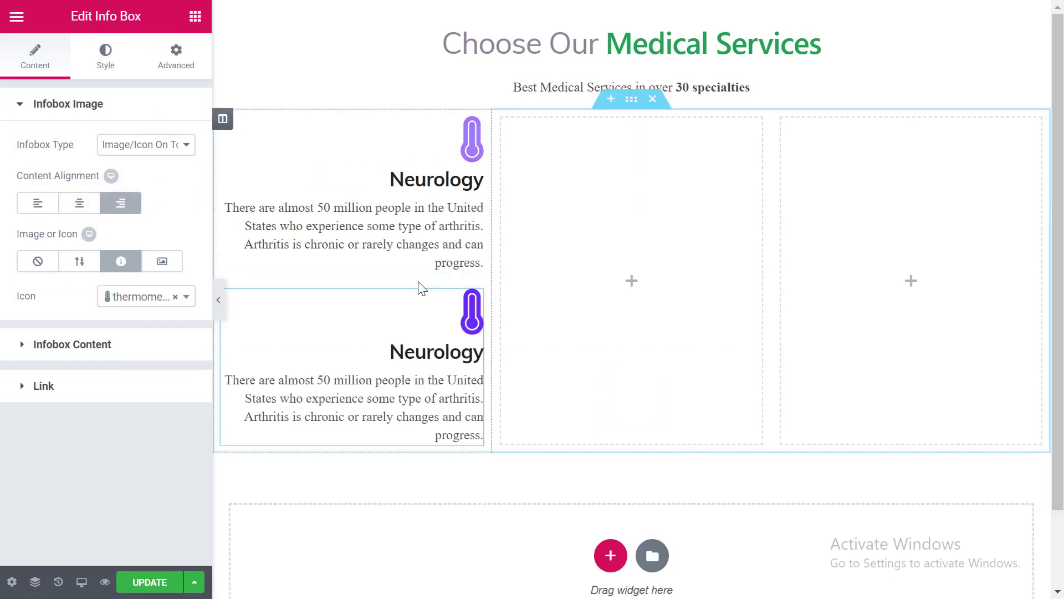
left_click(114, 300)
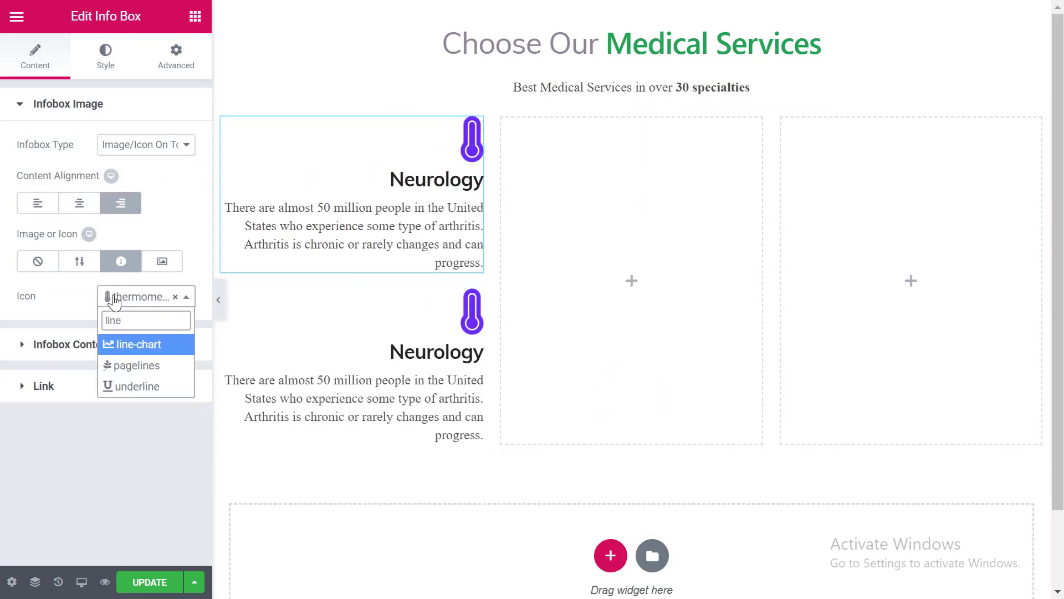
left_click(139, 344)
left_click(105, 343)
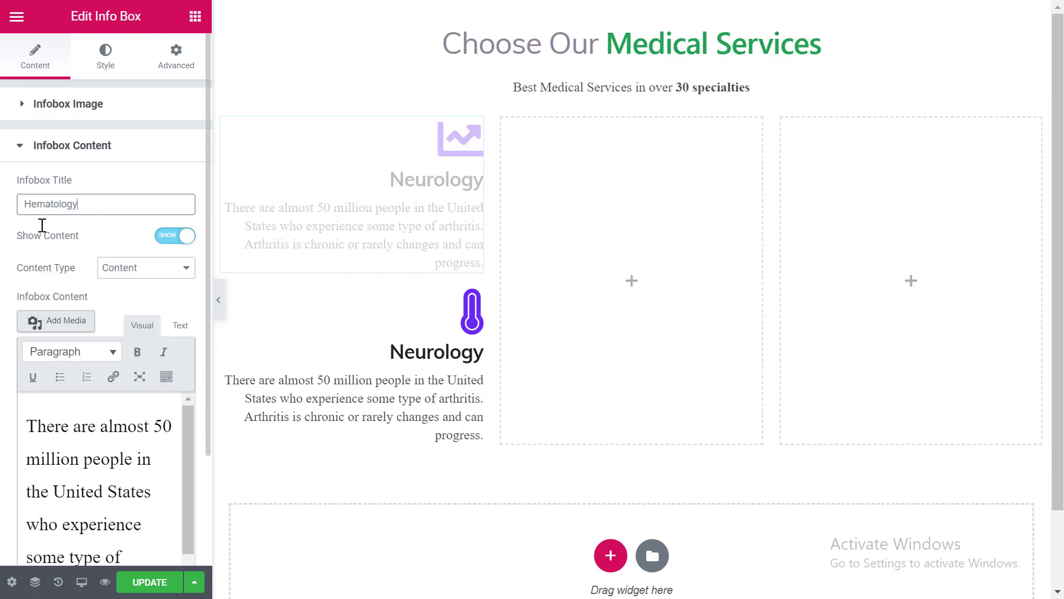
Copy the Hematology box twice into the third column and left-align both right-hand boxes
right_click(345, 140)
left_click(377, 171)
left_click_drag(321, 185, 911, 215)
right_click(356, 209)
left_click(455, 242)
left_click_drag(382, 294, 893, 347)
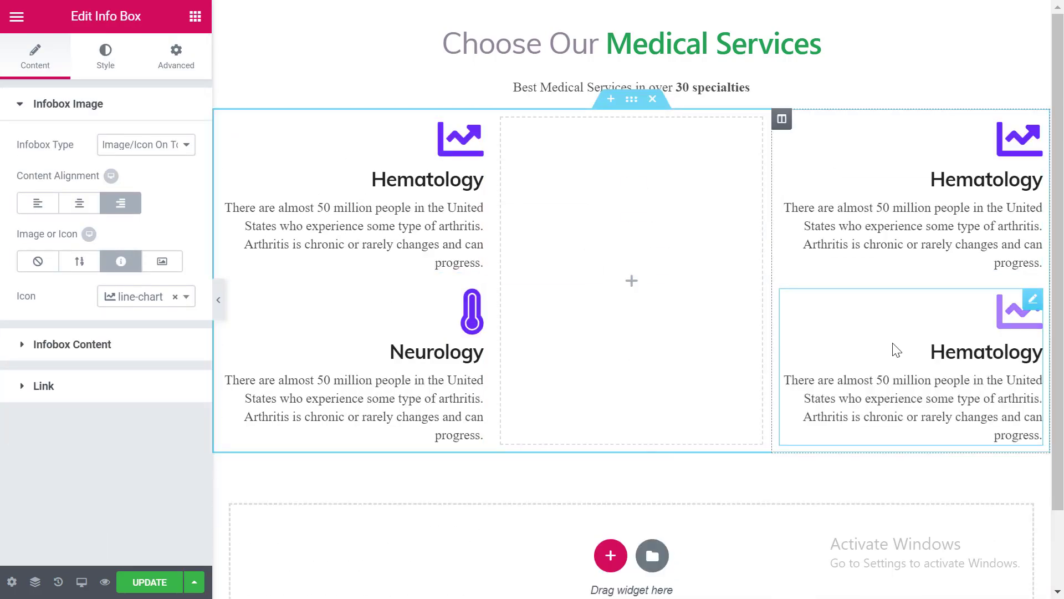
left_click(45, 203)
left_click(898, 216)
left_click(33, 204)
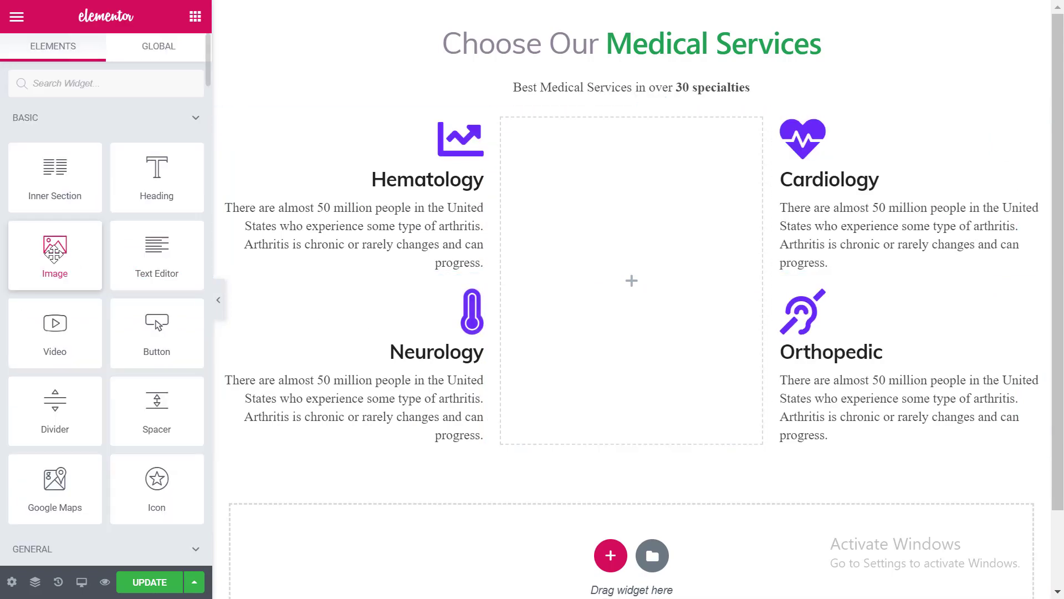
Insert the doctor photo as an Image widget in the middle column
left_click_drag(55, 249, 556, 283)
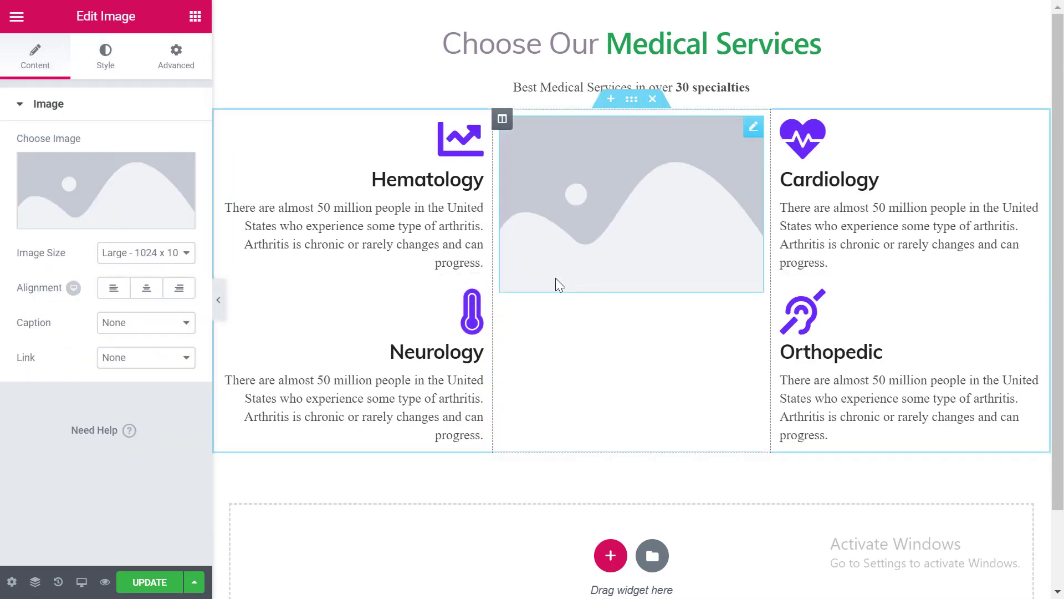
left_click(556, 283)
left_click(124, 190)
left_click(986, 546)
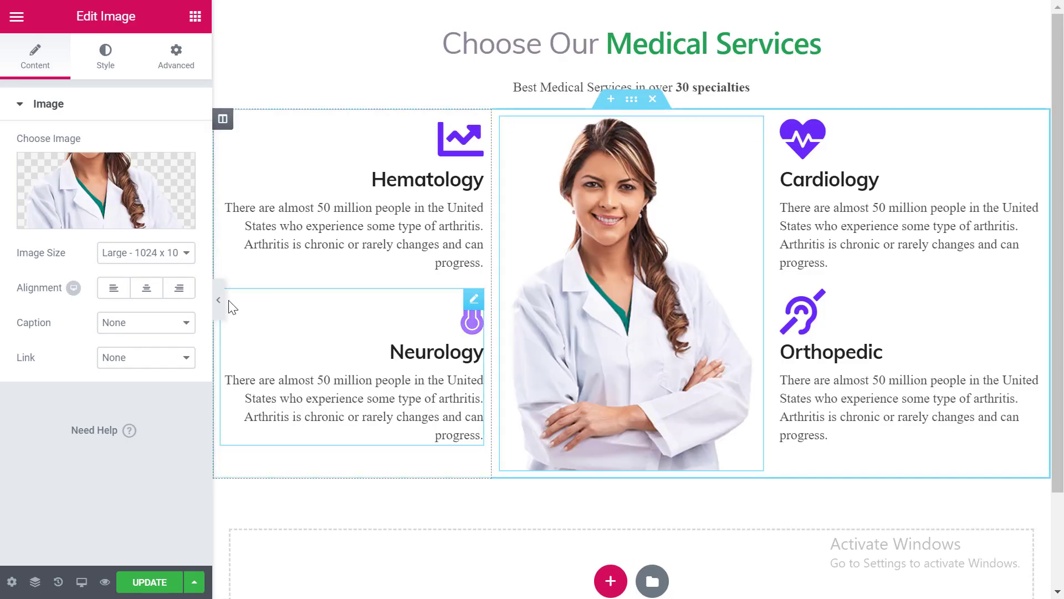
left_click(628, 102)
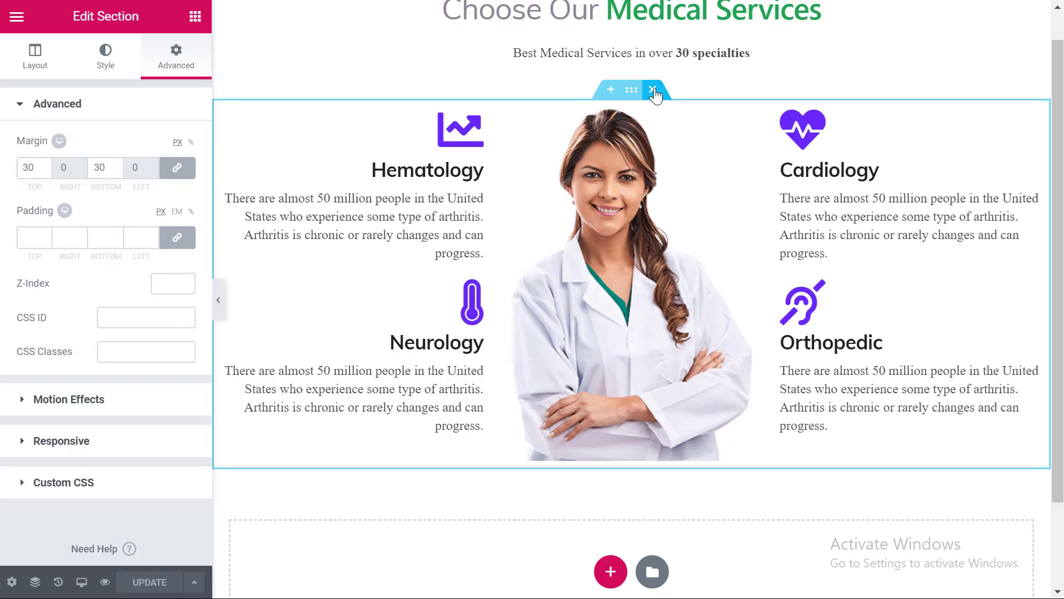
Replace the services section with a three-column section holding a Pricing Table in column one
left_click(653, 91)
left_click(614, 209)
left_click(585, 285)
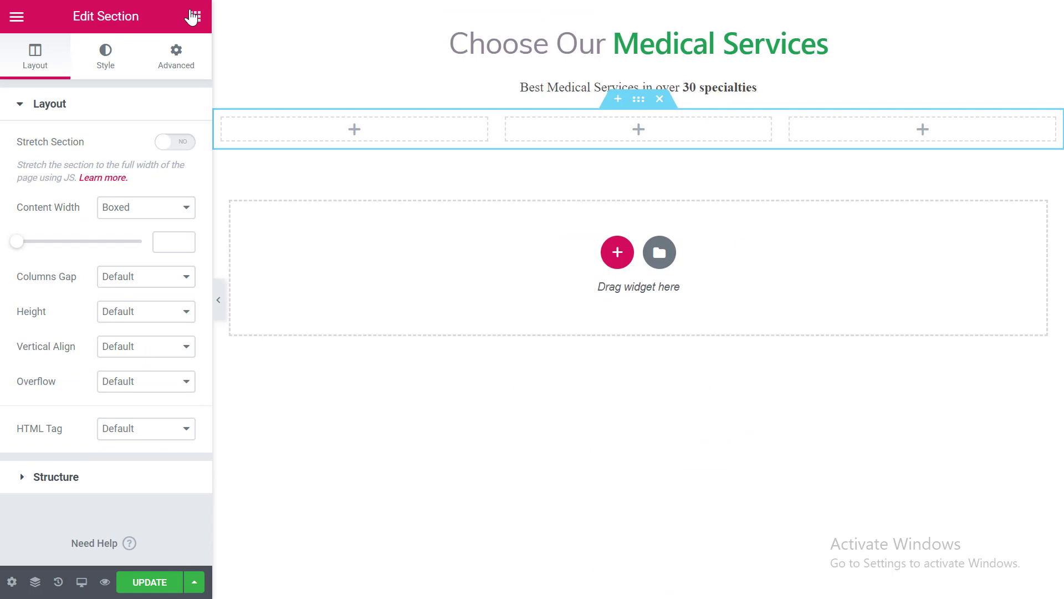
left_click(193, 15)
scroll(109, 257, "down", 15)
scroll(67, 420, "down", 2)
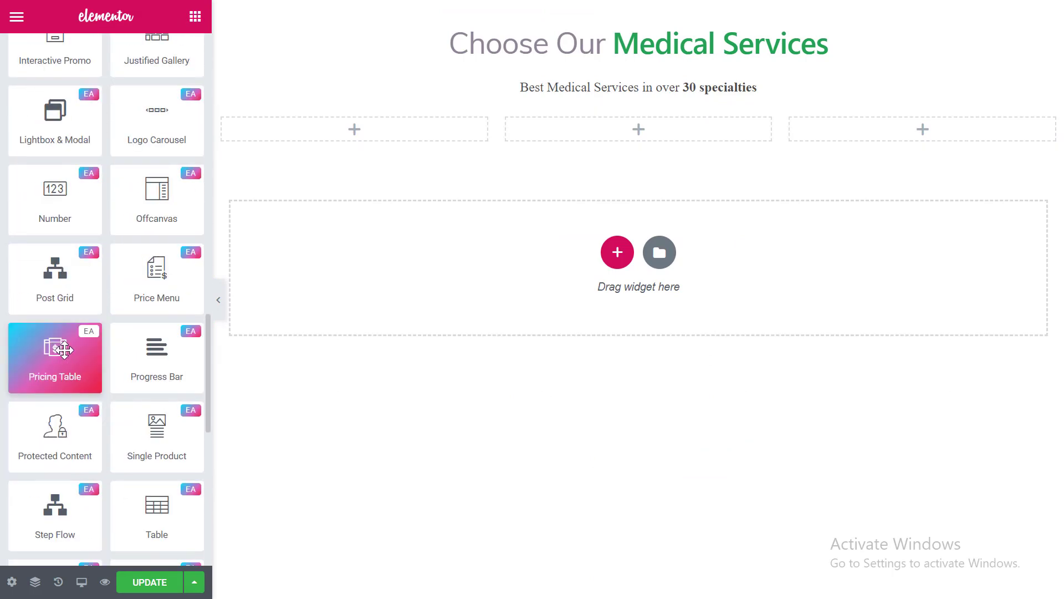
left_click_drag(55, 360, 344, 133)
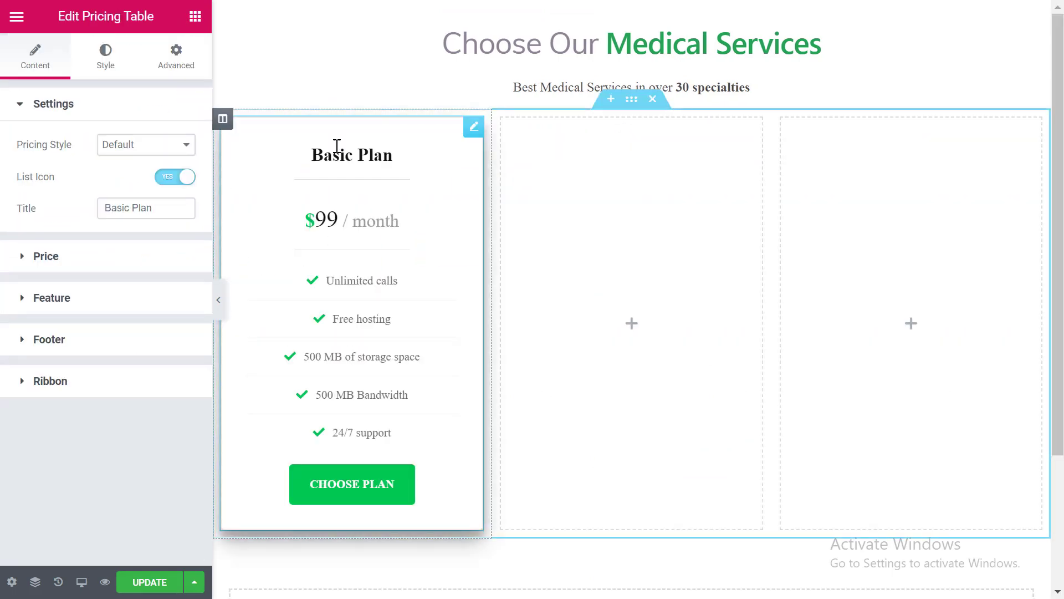
Duplicate the pricing table into the second column and copy it again
right_click(427, 162)
left_click(458, 200)
left_click_drag(432, 200, 883, 197)
right_click(577, 162)
left_click(616, 194)
Delete the pricing section and add an empty single-column section instead
left_click(632, 100)
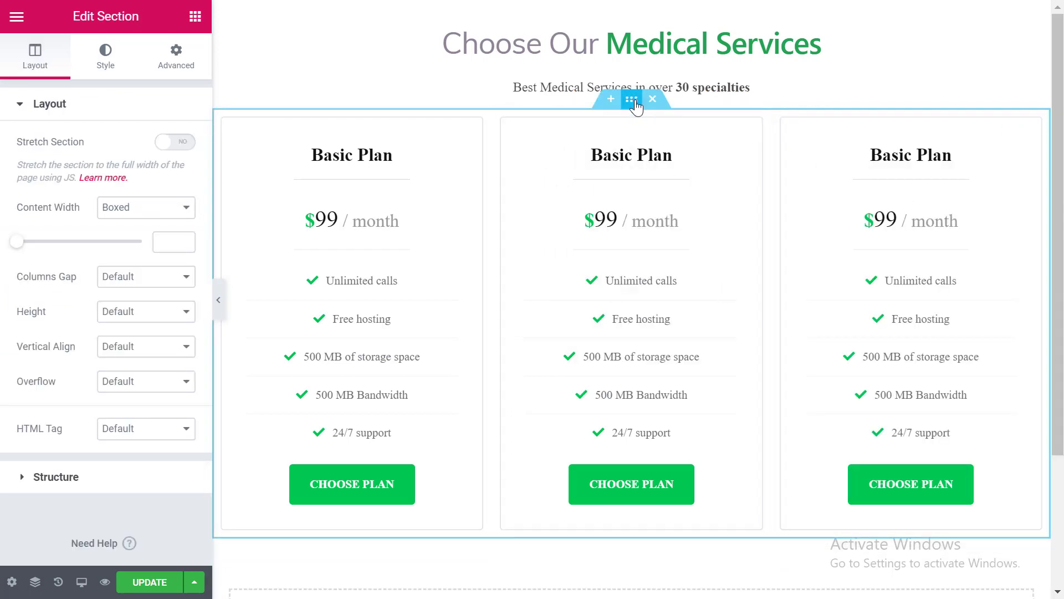
left_click(652, 100)
left_click(617, 252)
left_click(436, 261)
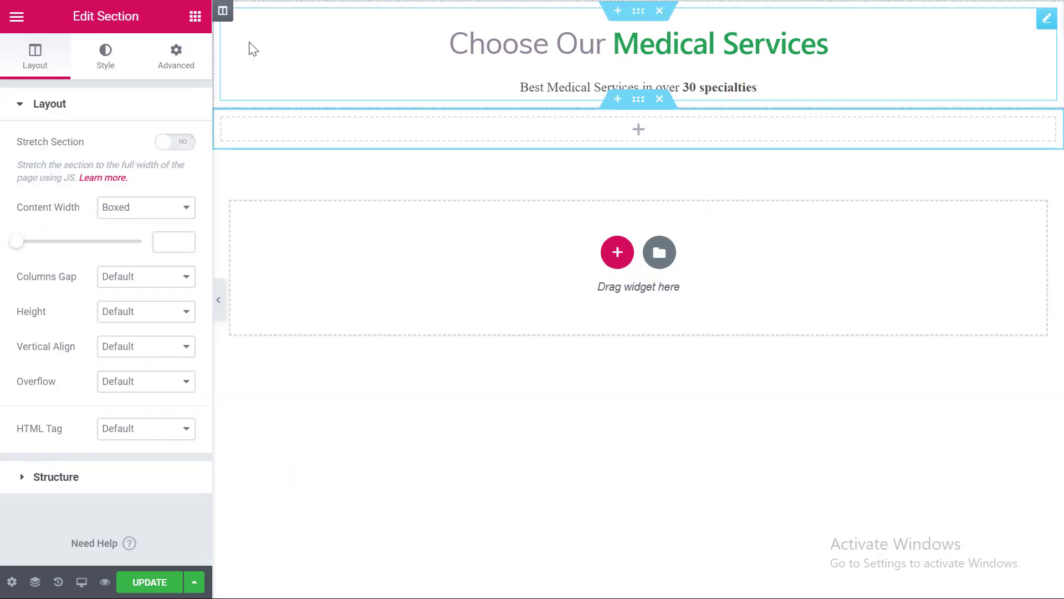
Place a Justified Gallery in the empty section, enable Show Filter, and try the BASIC and IMAGE filters
left_click(195, 18)
scroll(114, 314, "down", 15)
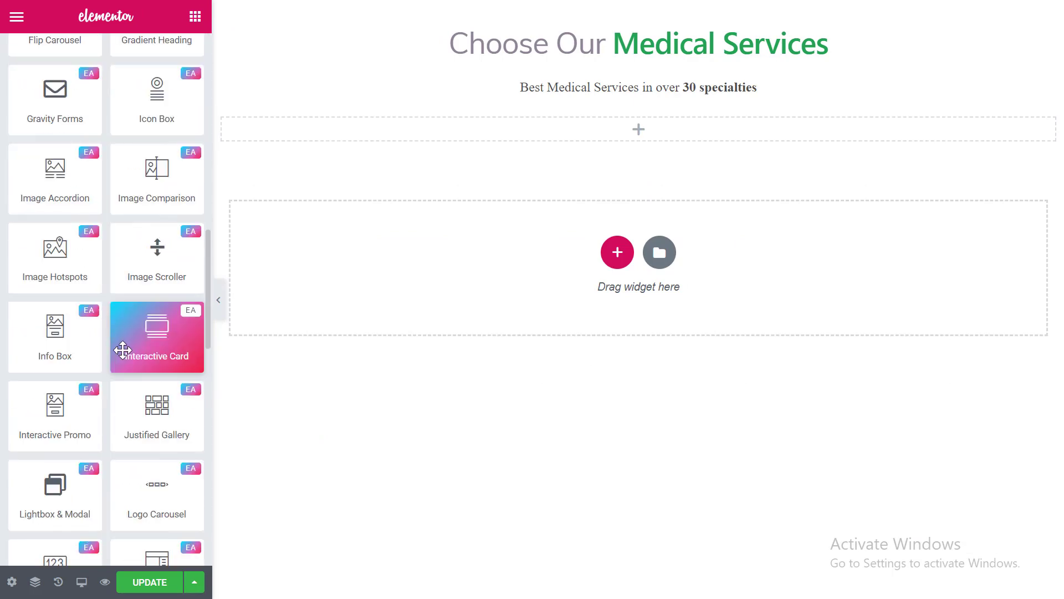
left_click_drag(129, 415, 612, 199)
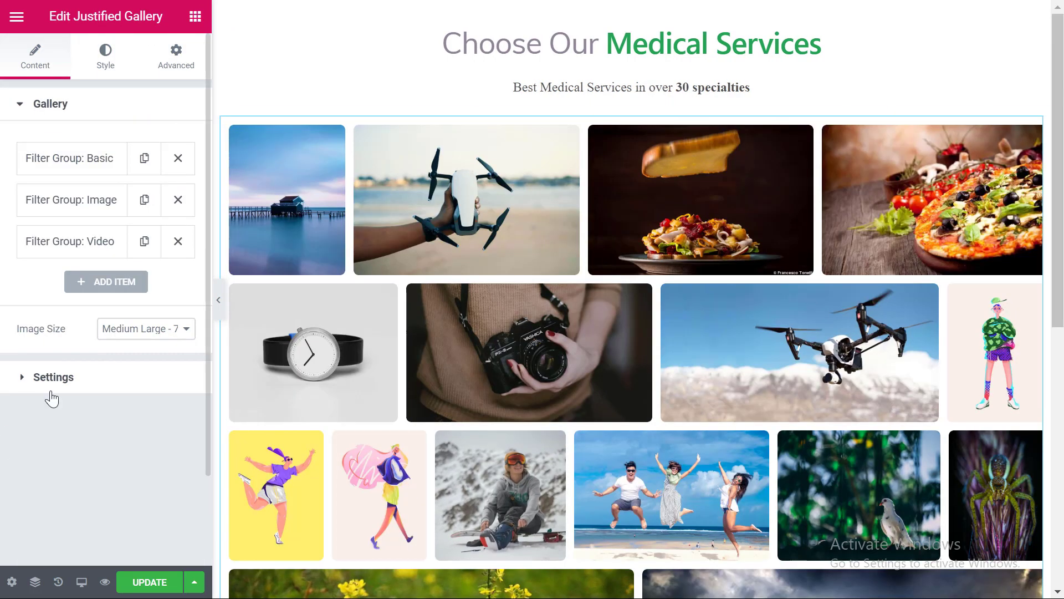
left_click(65, 383)
left_click(169, 186)
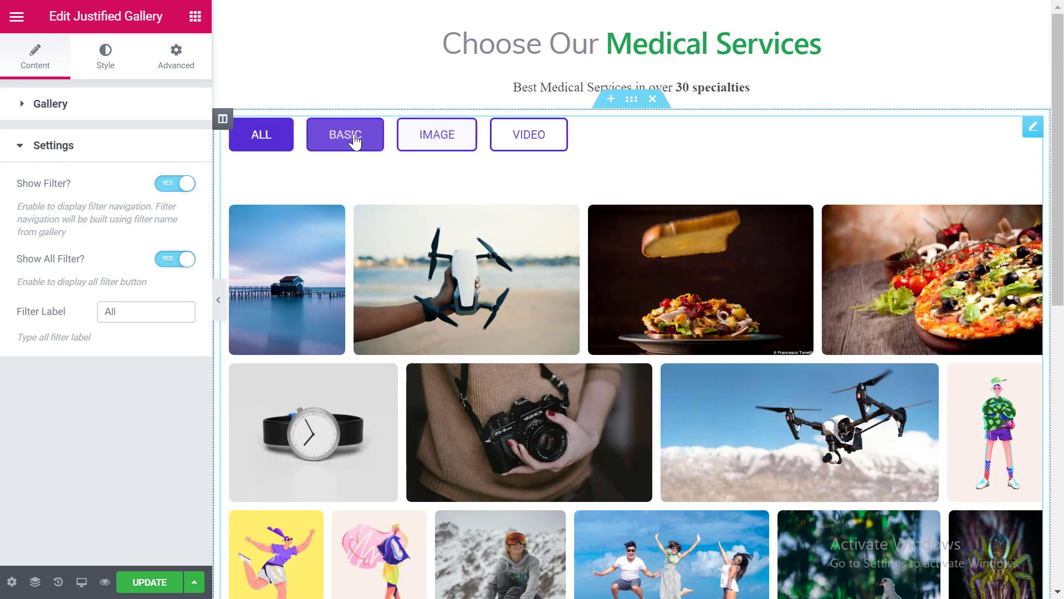
left_click(355, 141)
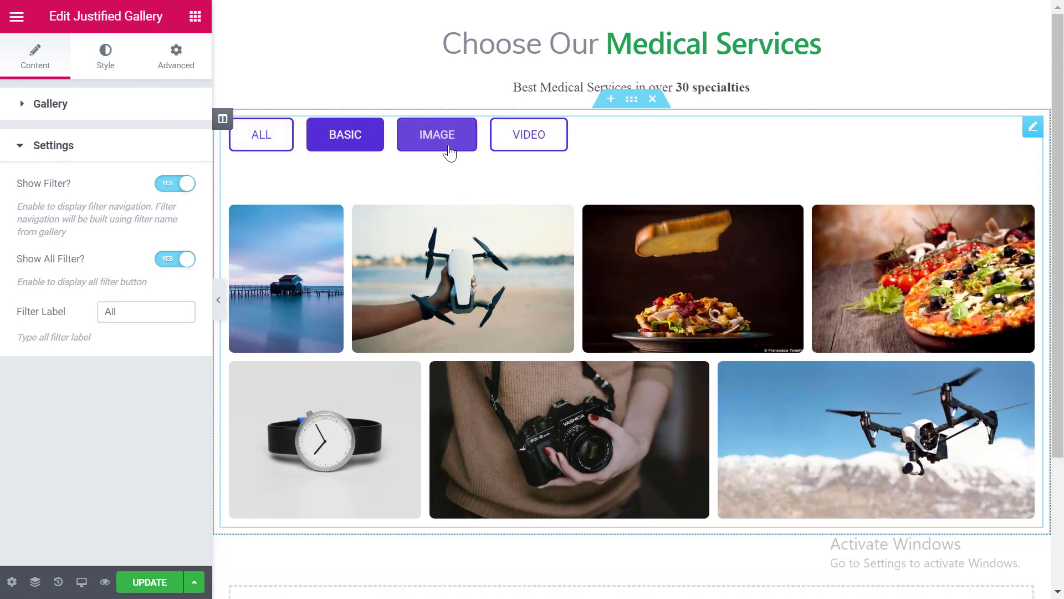
left_click(447, 145)
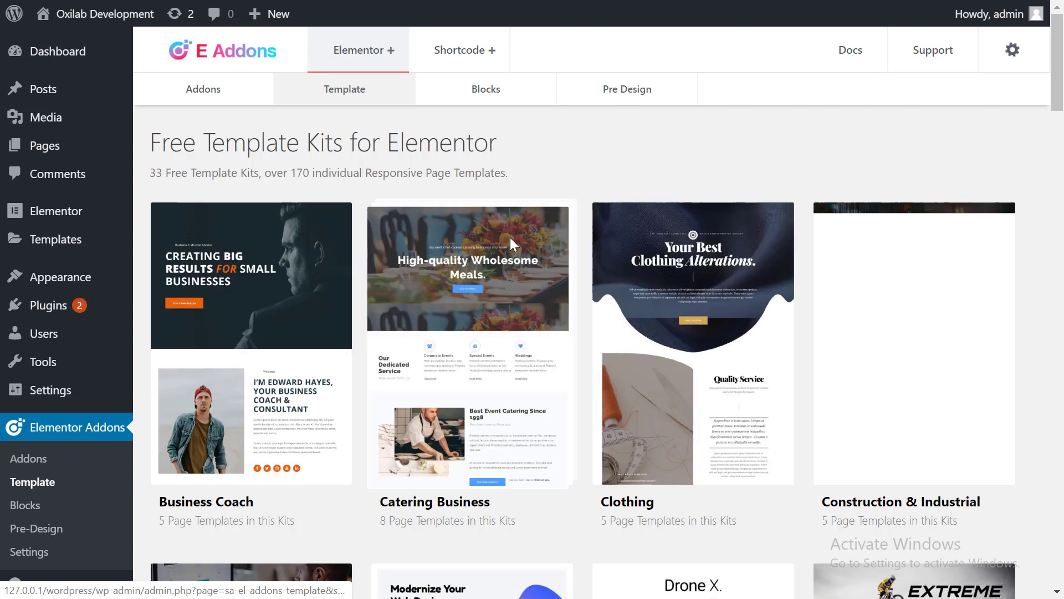
Browse the template kits and start importing About – SasS App from the SasS App kit
scroll(509, 237, "down", 20)
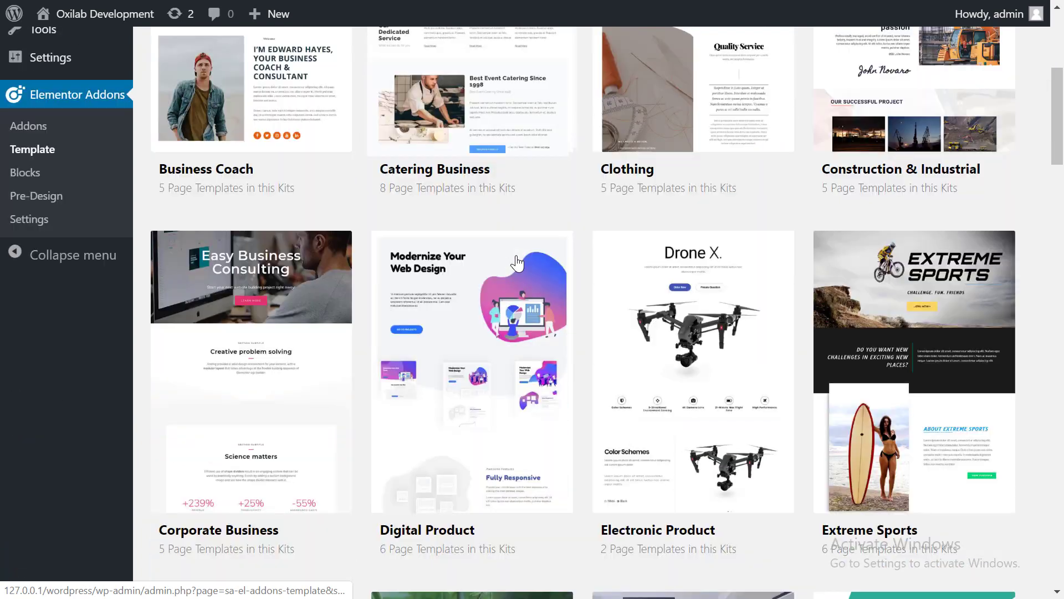
scroll(518, 266, "down", 20)
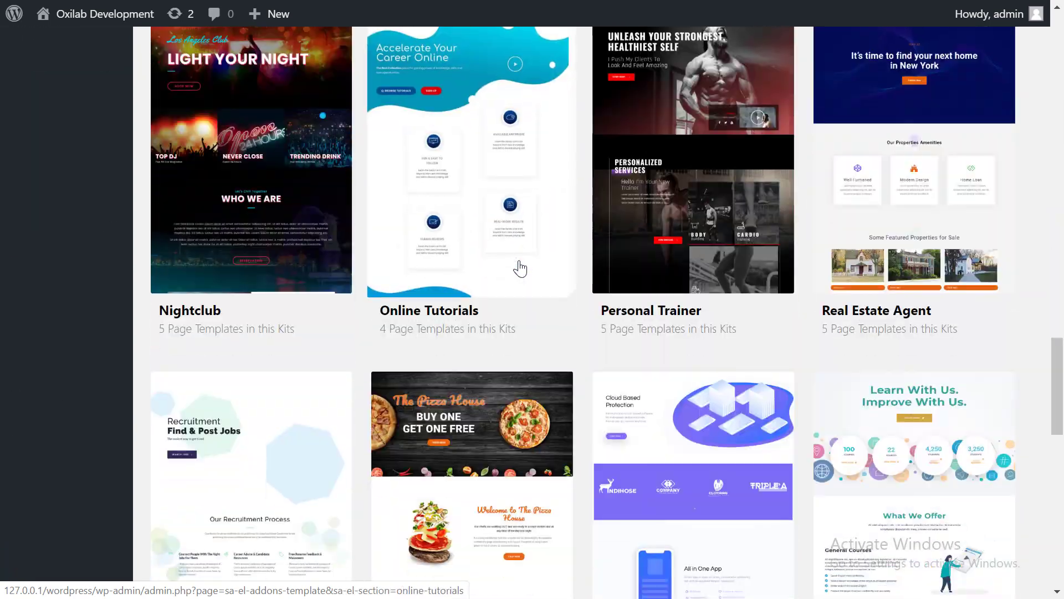
scroll(520, 268, "up", 8)
scroll(520, 268, "up", 3)
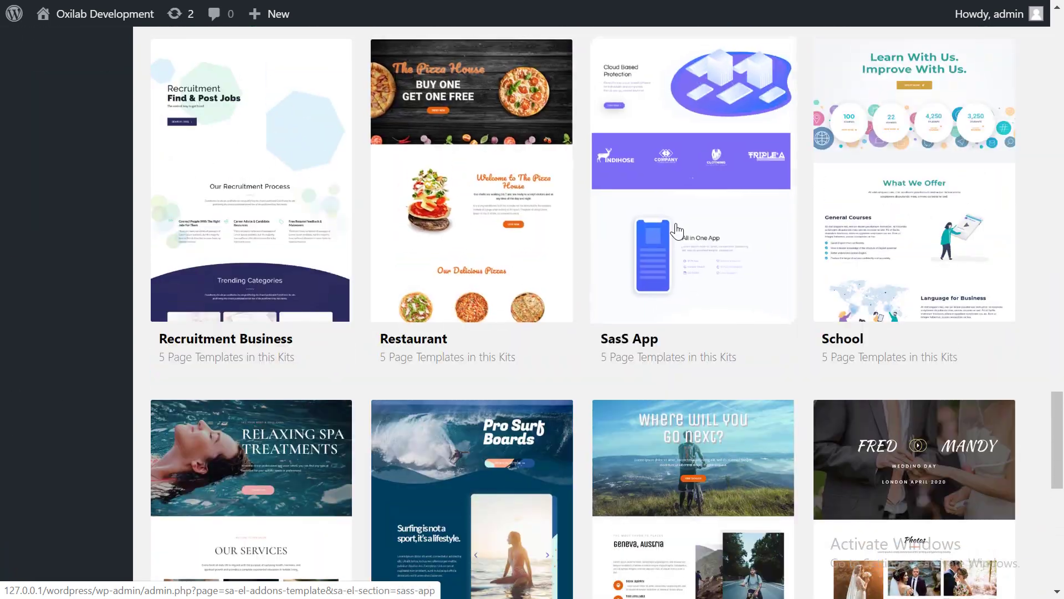
left_click(677, 231)
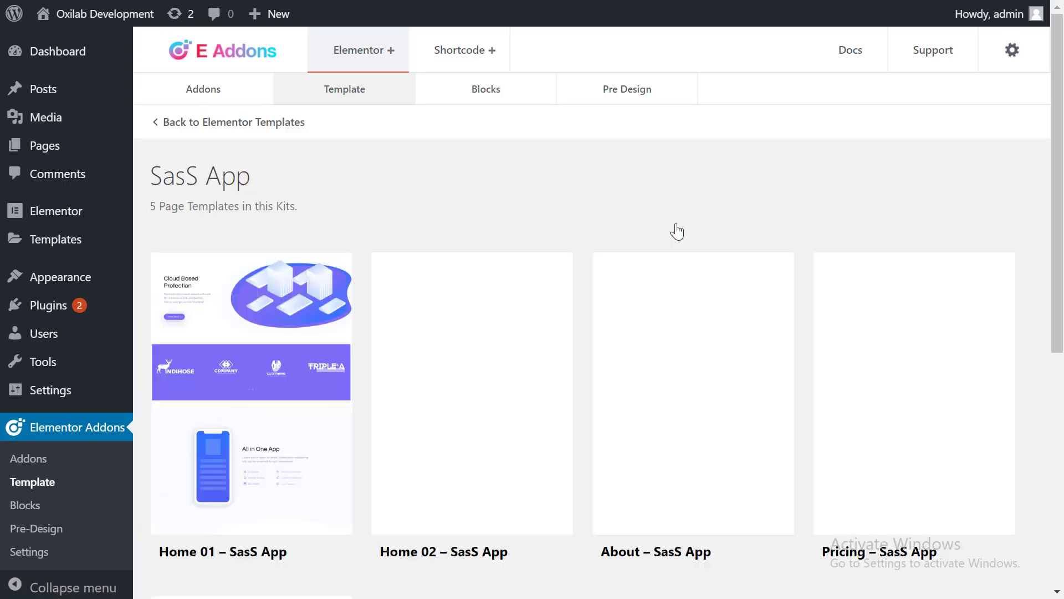
scroll(594, 221, "down", 6)
scroll(586, 388, "up", 3)
left_click(693, 259)
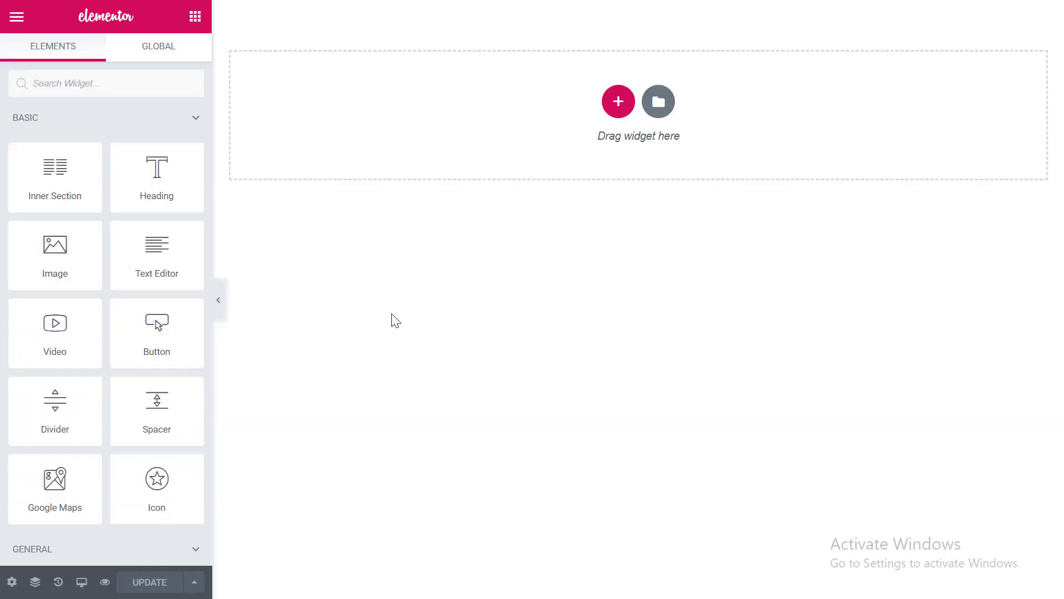
Insert About – SasS App from My Templates with its document settings, then preview the page
left_click(660, 102)
left_click(610, 47)
left_click(789, 179)
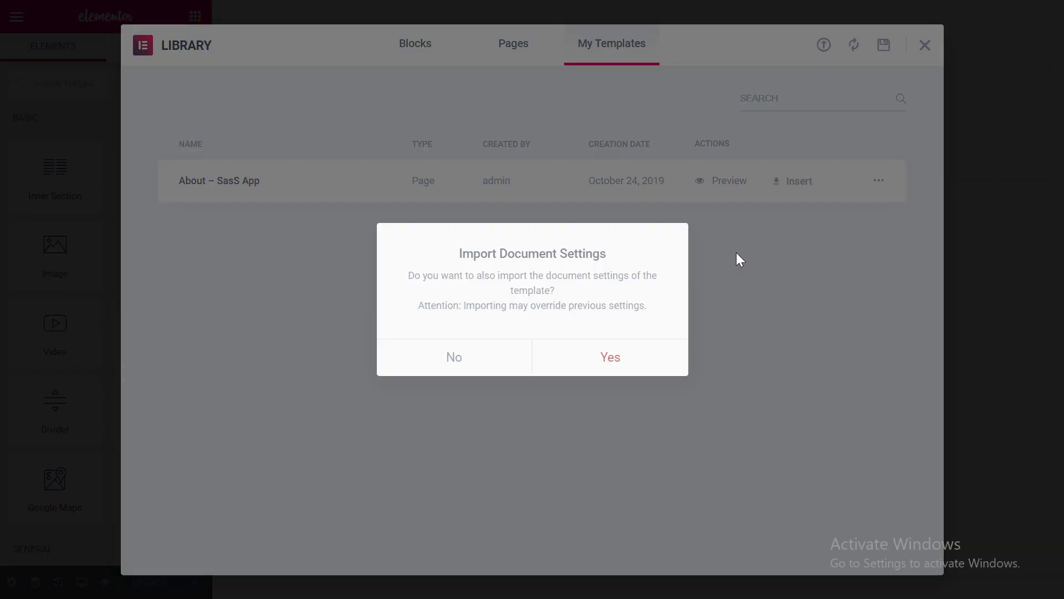
left_click(633, 357)
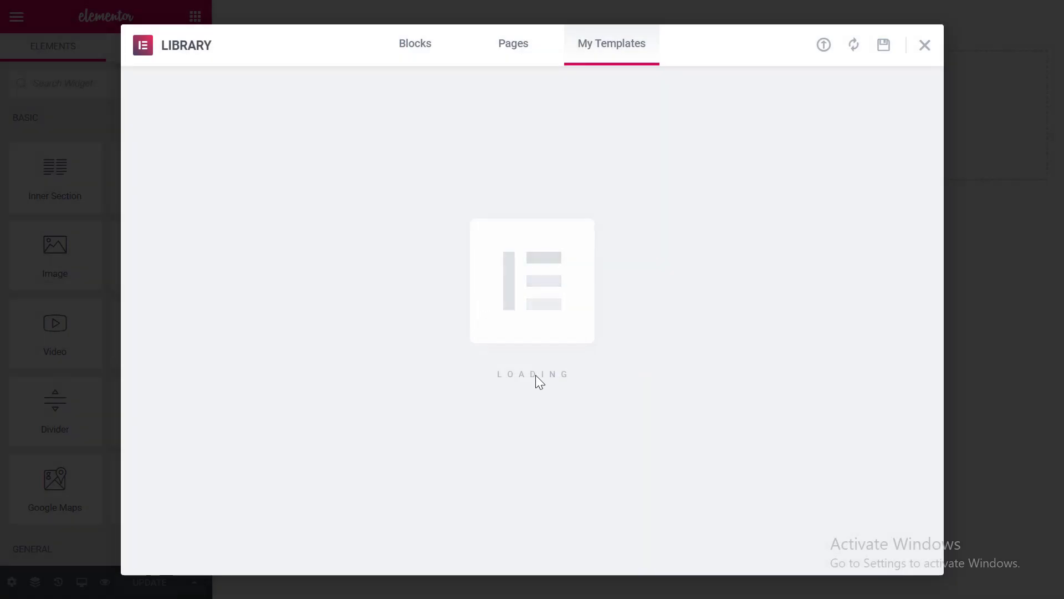
scroll(535, 375, "down", 20)
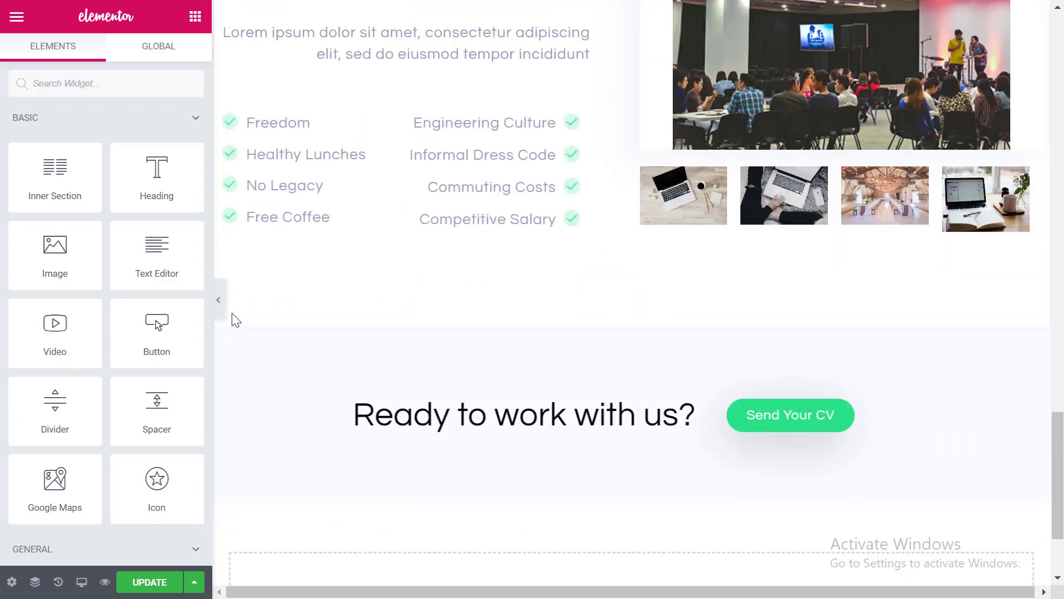
left_click(219, 300)
scroll(424, 378, "up", 20)
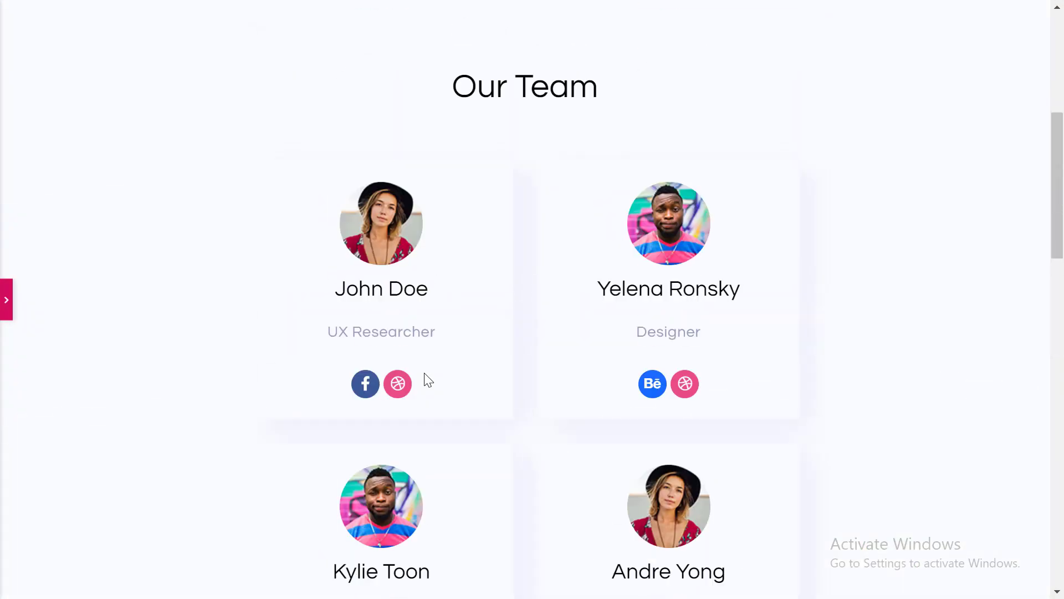
scroll(424, 380, "down", 15)
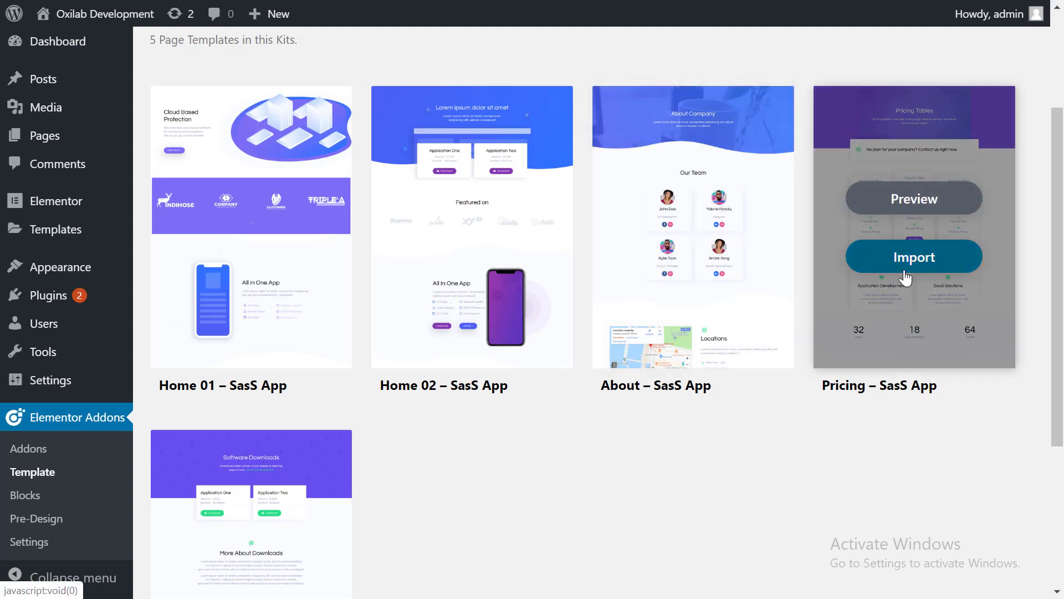
Import the Pricing – SasS App template, open it for editing, and view the published page live
left_click(905, 265)
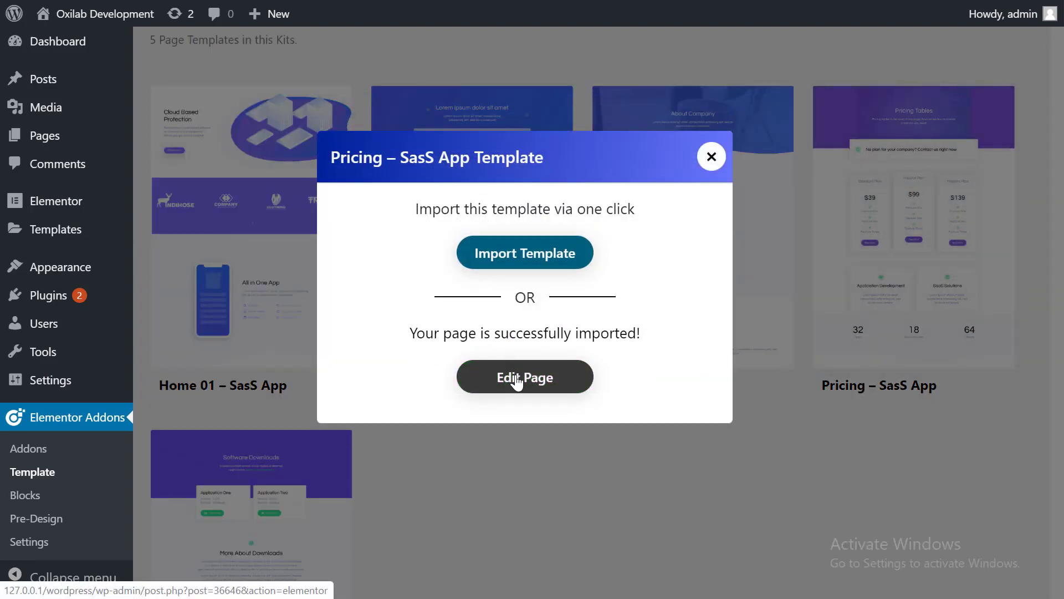
left_click(516, 379)
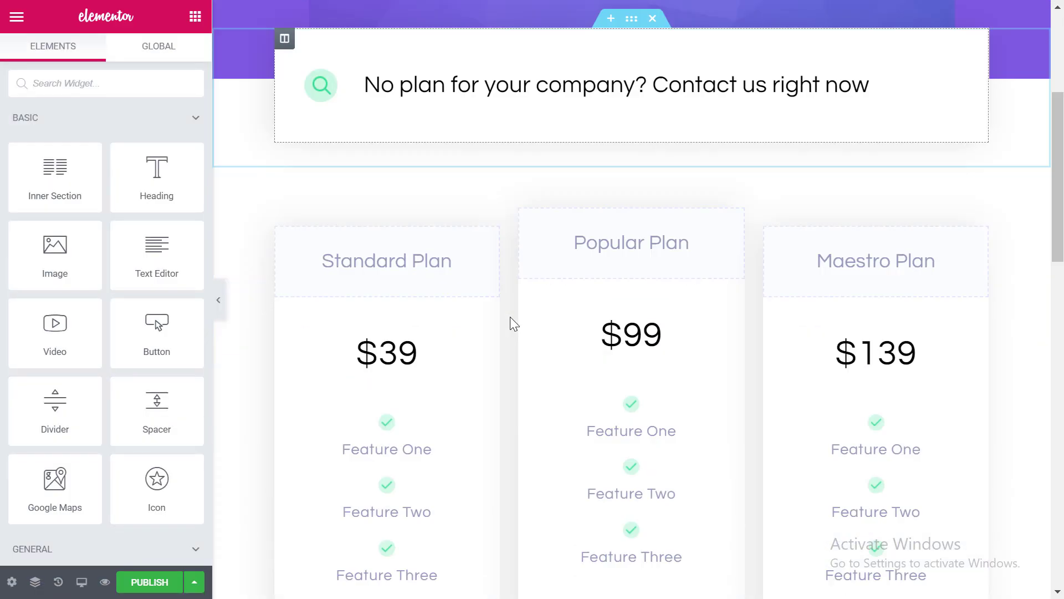
scroll(510, 318, "down", 5)
left_click(12, 581)
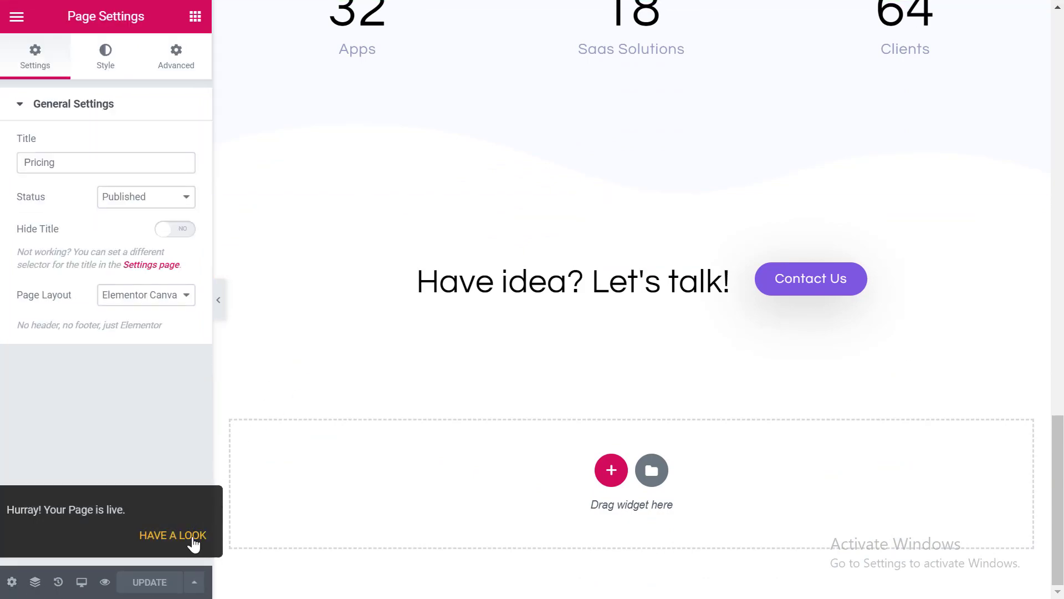
left_click(193, 544)
scroll(395, 345, "down", 12)
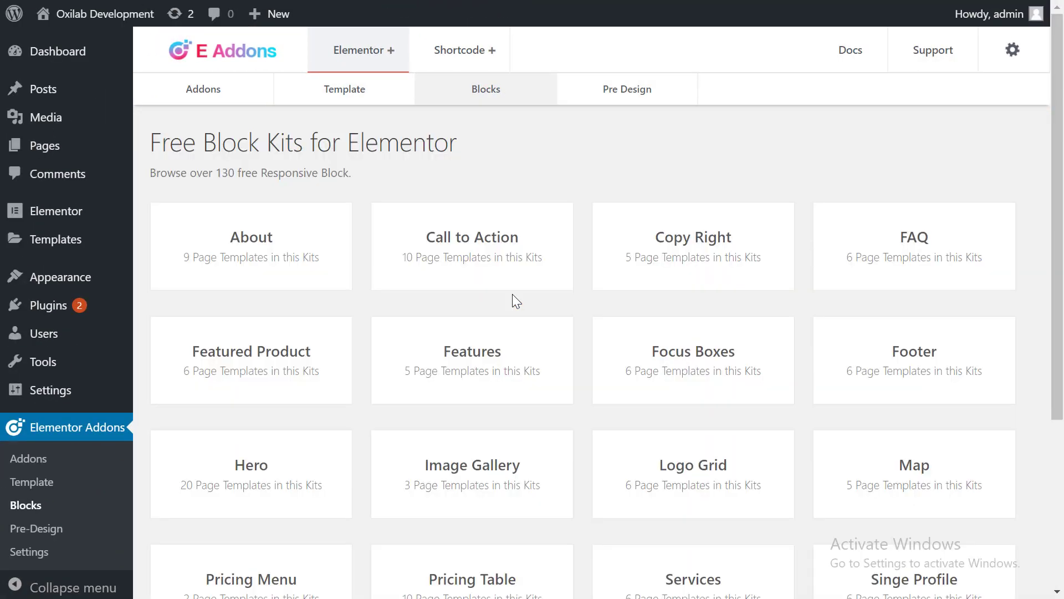
Import the About Us 05 block from the About block kit in one step
left_click(310, 251)
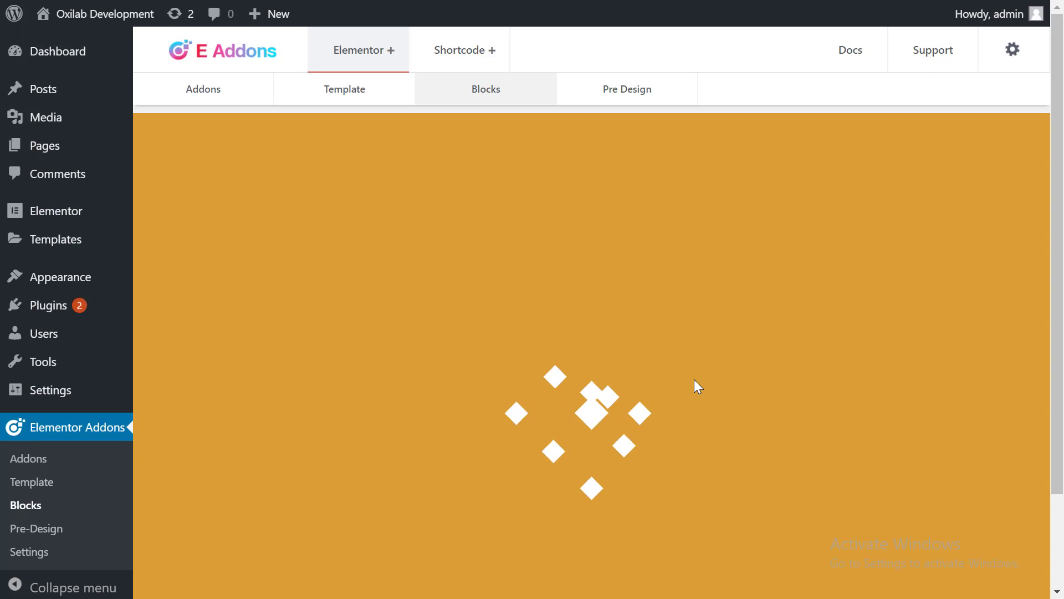
scroll(694, 379, "down", 8)
scroll(786, 394, "down", 15)
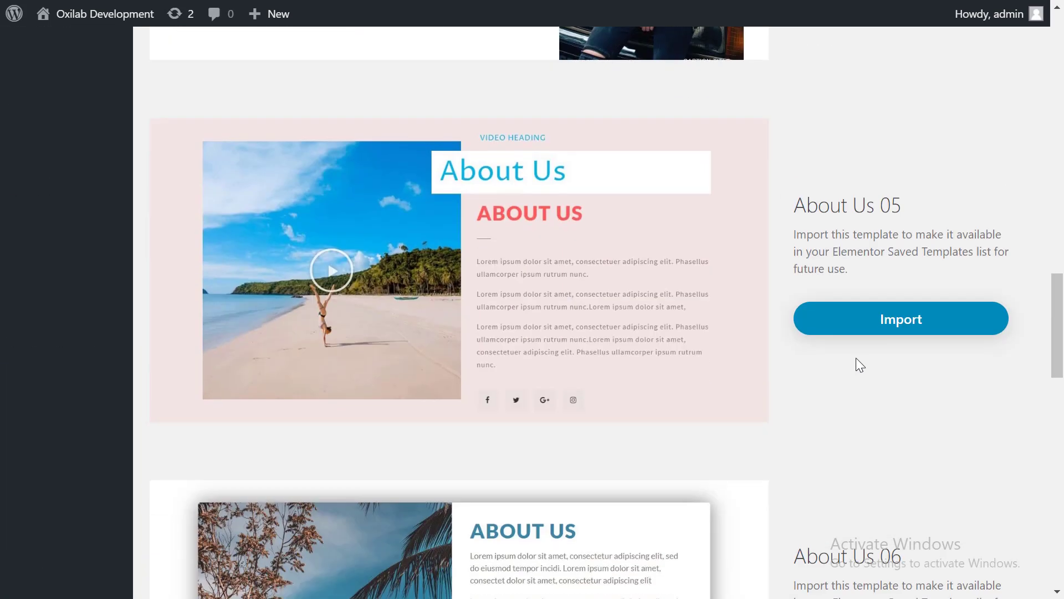
left_click(852, 324)
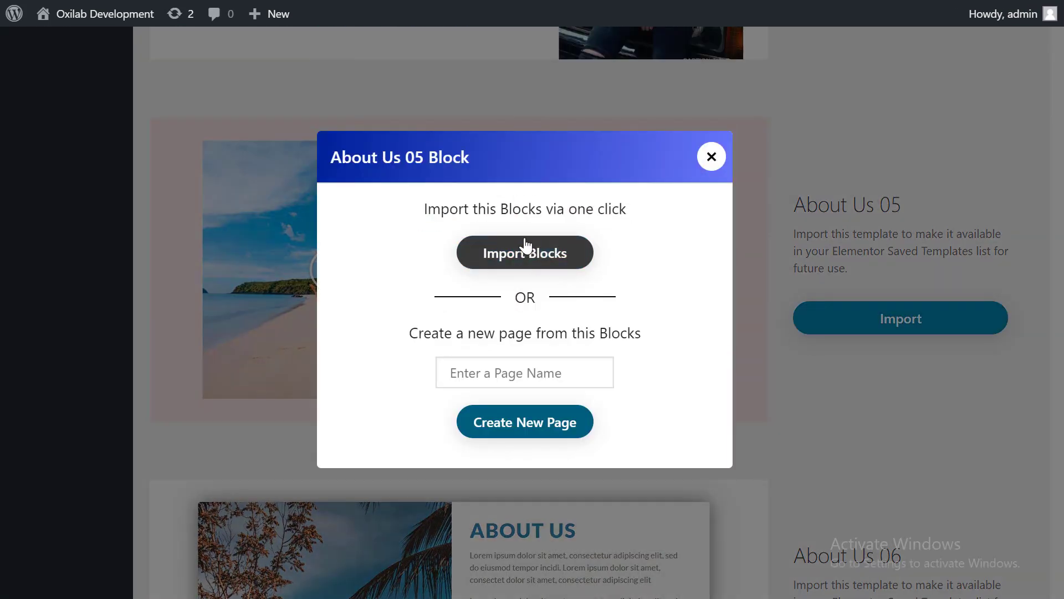
left_click(524, 252)
Insert the About Us 05 template from the library with its document settings and preview the page
left_click(525, 253)
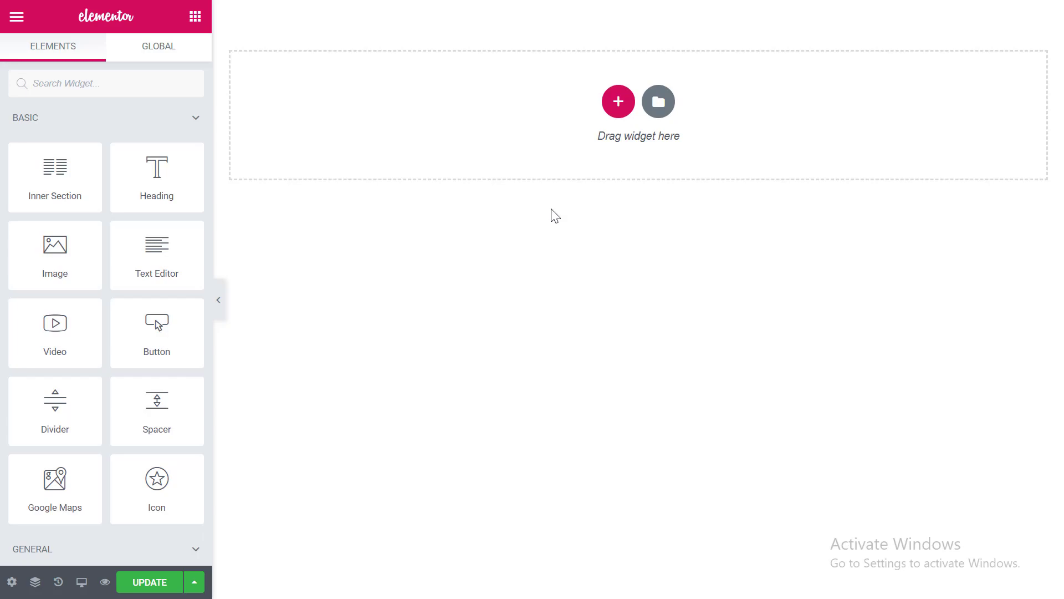
left_click(660, 102)
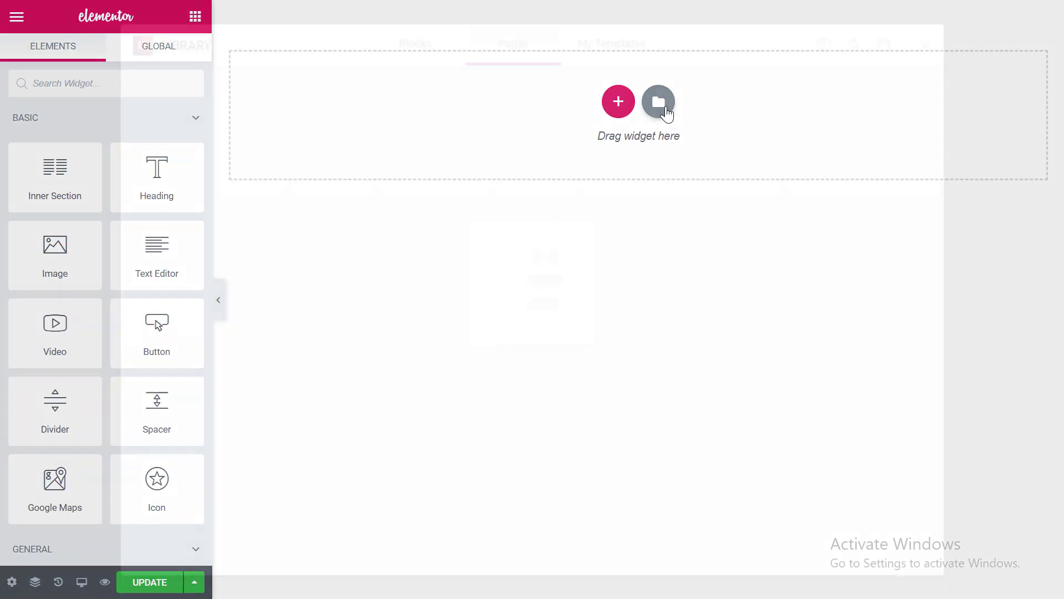
left_click(803, 230)
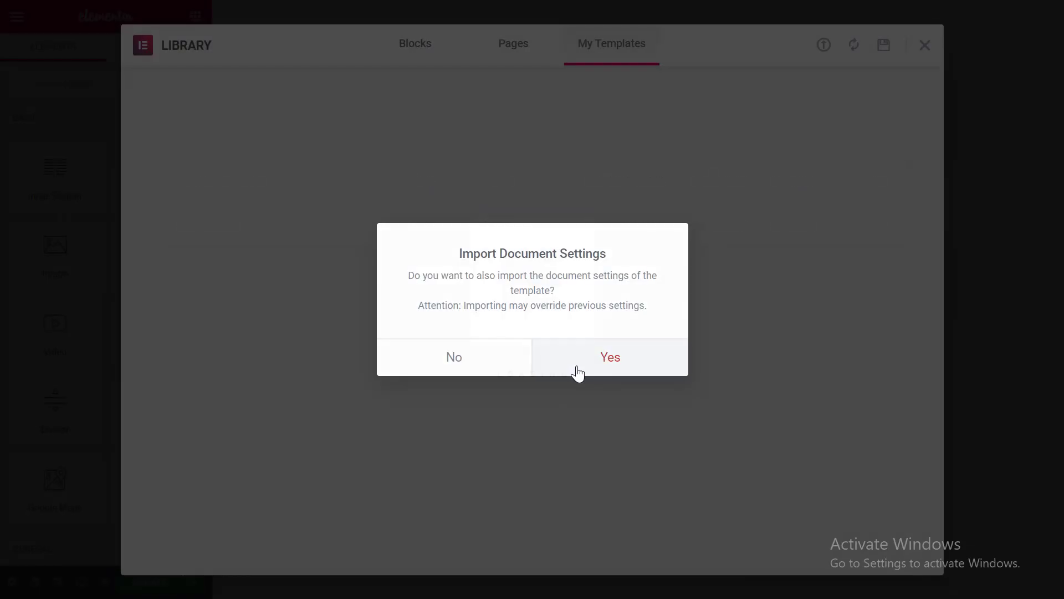
left_click(576, 372)
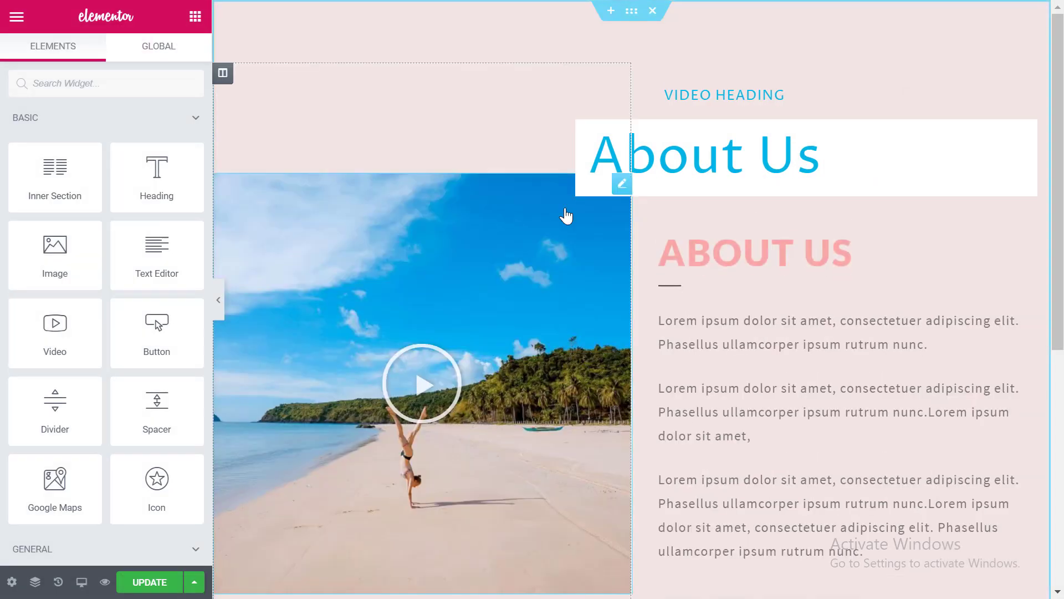
left_click(219, 300)
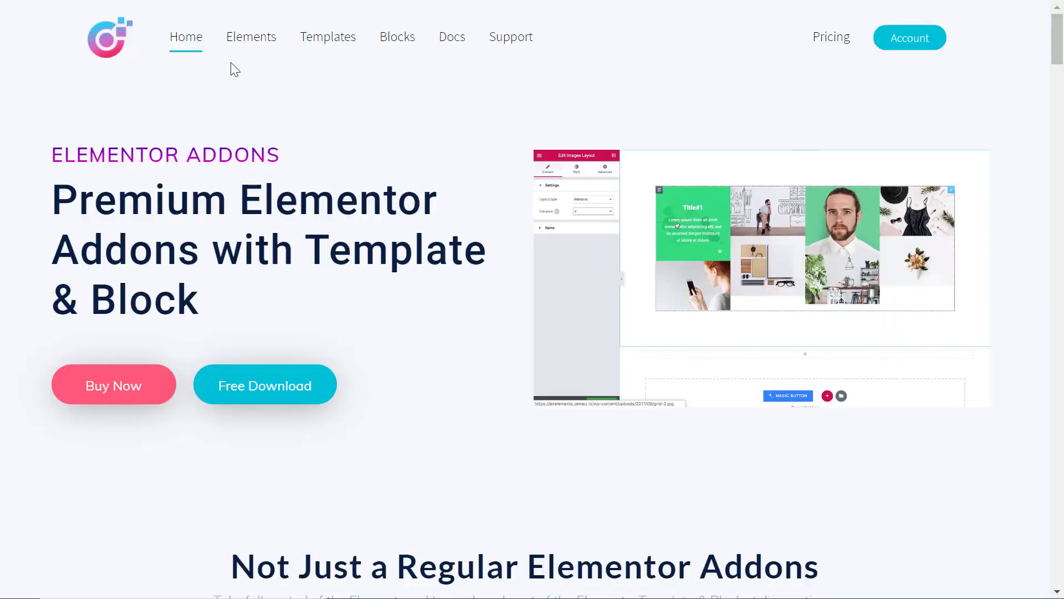
Open the Filterable Gallery demo from the website's Elements list
left_click(251, 37)
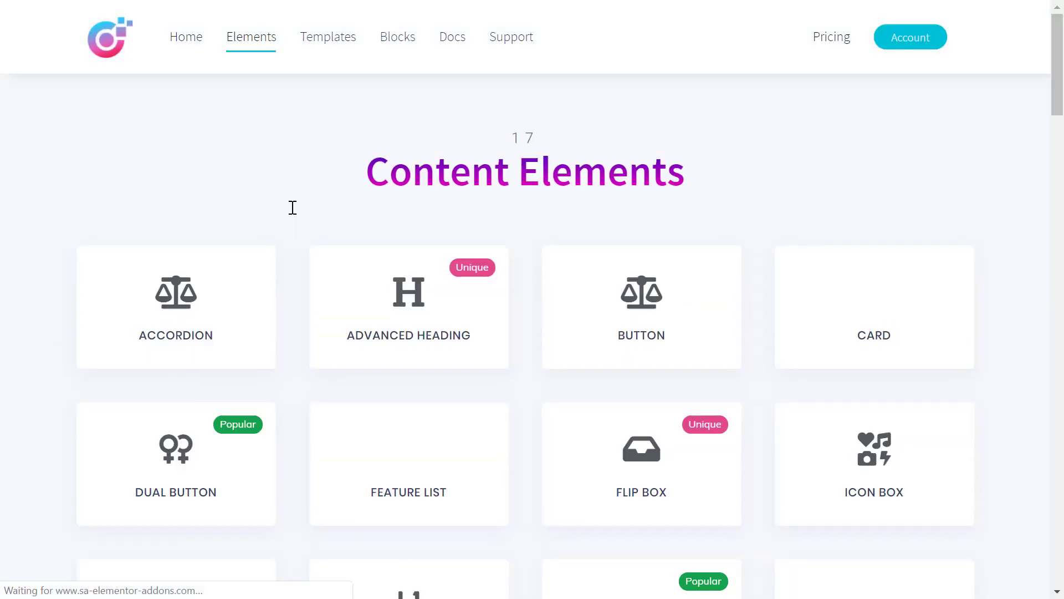
scroll(427, 356, "down", 15)
scroll(104, 364, "down", 5)
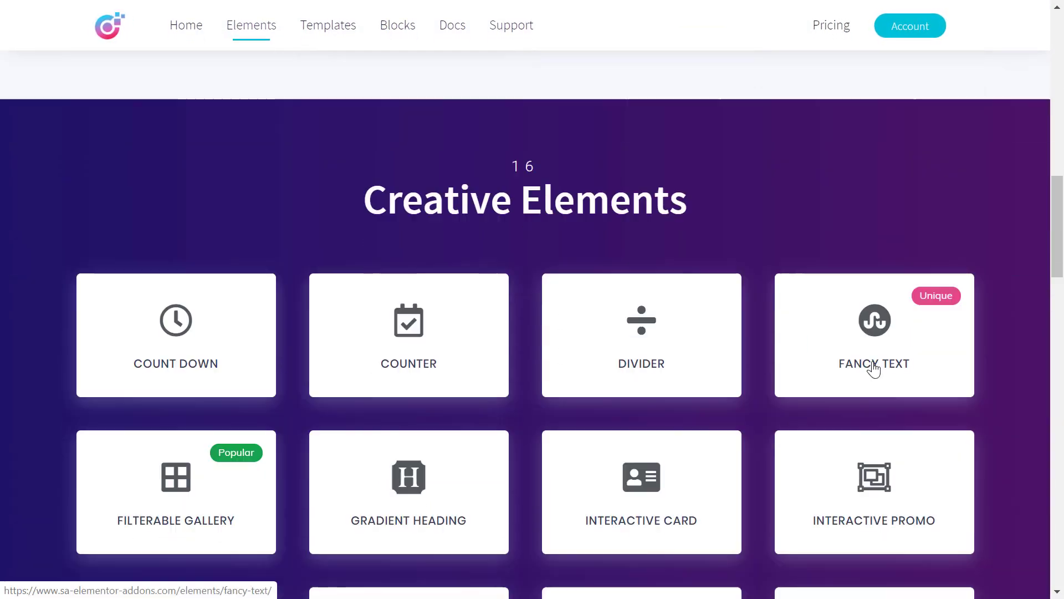
left_click(46, 315)
In the Design 03 video gallery, filter to ELECTRONIC items, then back to ALL
scroll(478, 313, "down", 20)
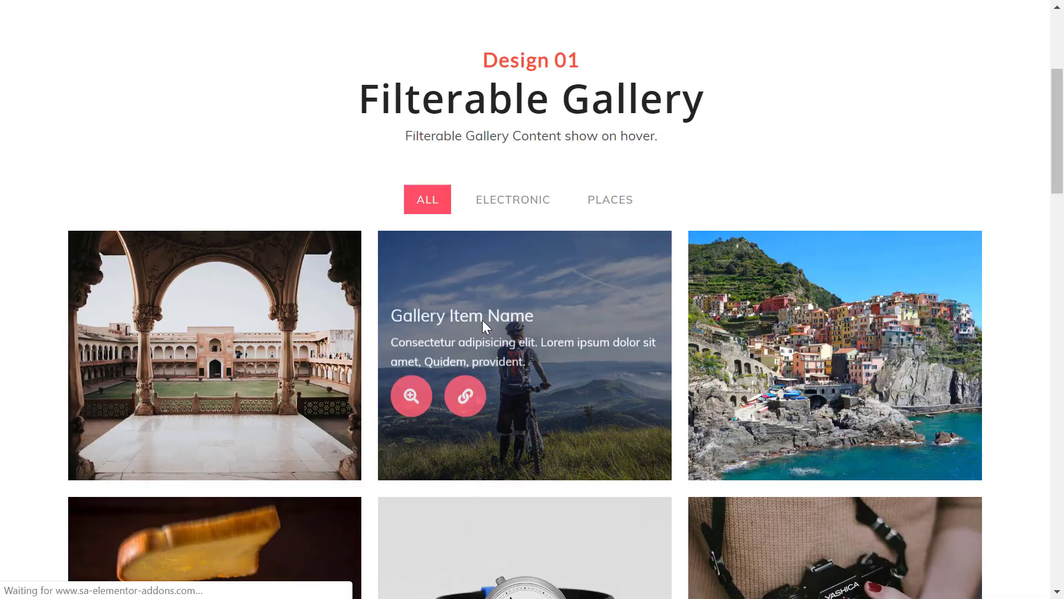
scroll(482, 341, "down", 1)
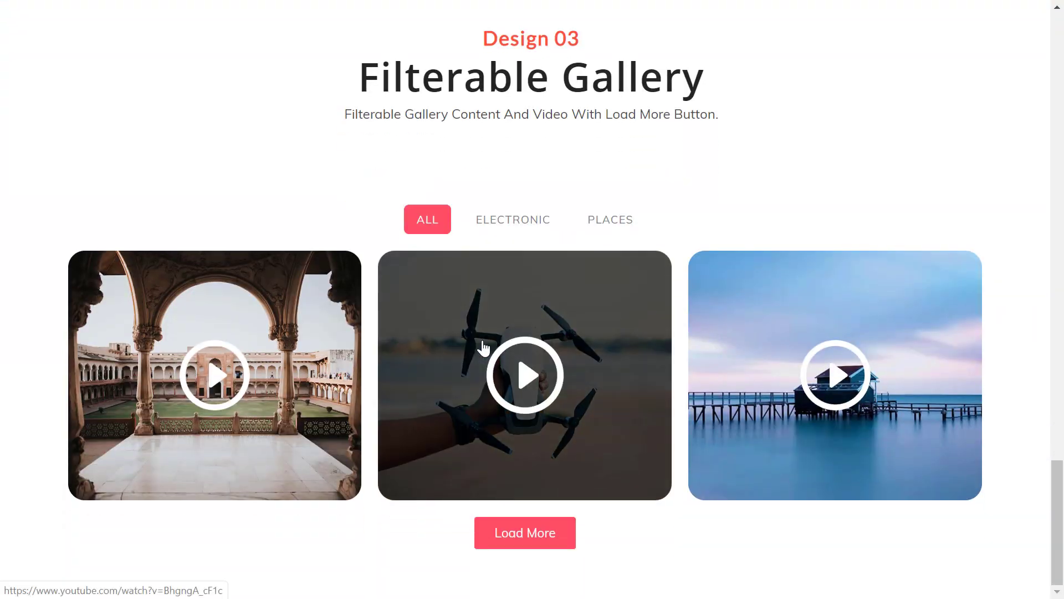
left_click(546, 220)
left_click(441, 223)
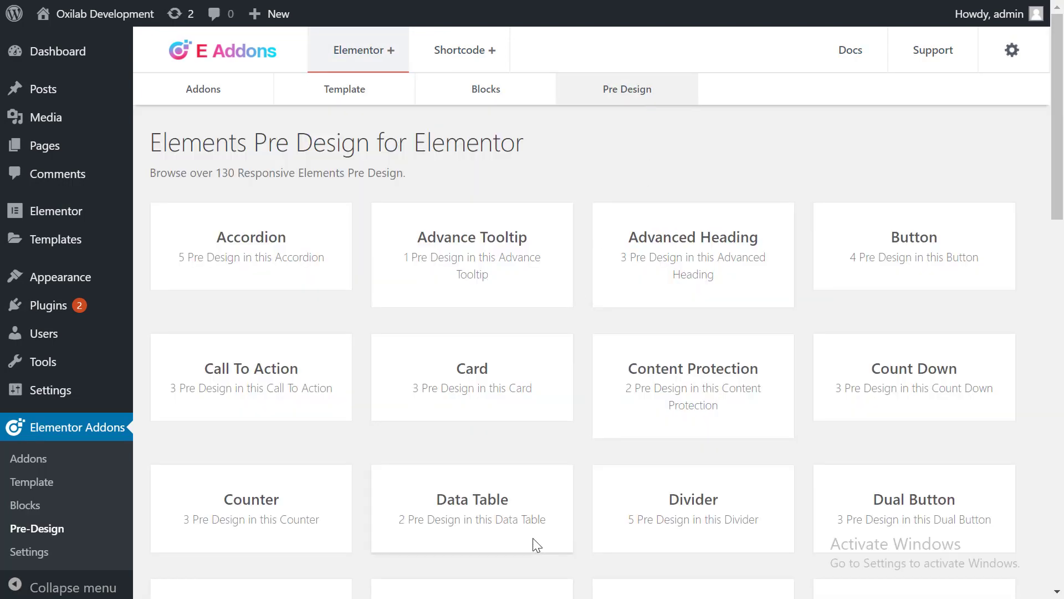
Import Team Member Design 03 from the Team Member pre-designs and open it in Elementor
scroll(537, 544, "down", 15)
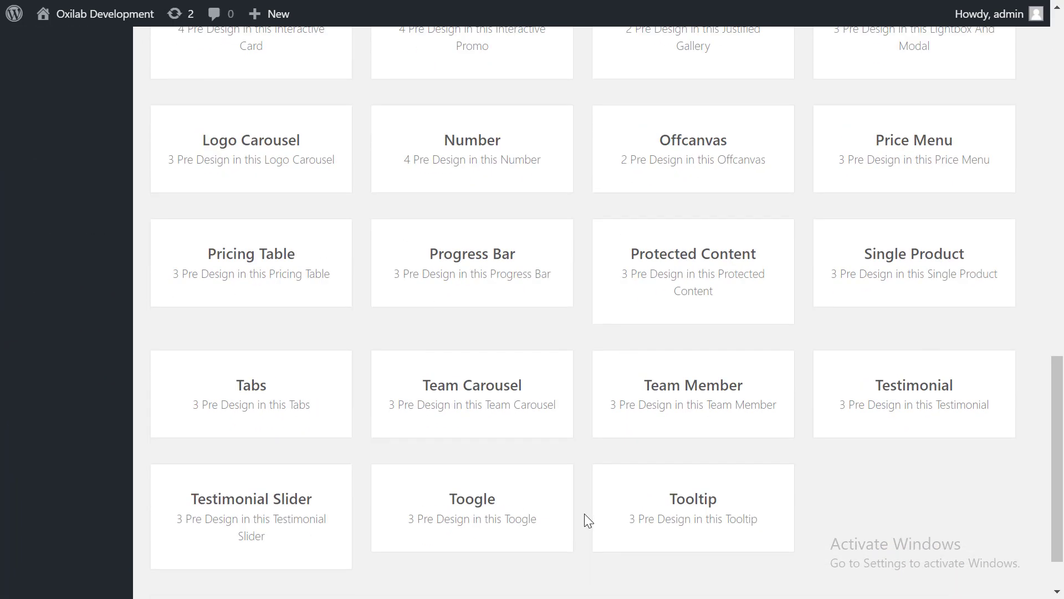
scroll(584, 514, "down", 1)
left_click(676, 329)
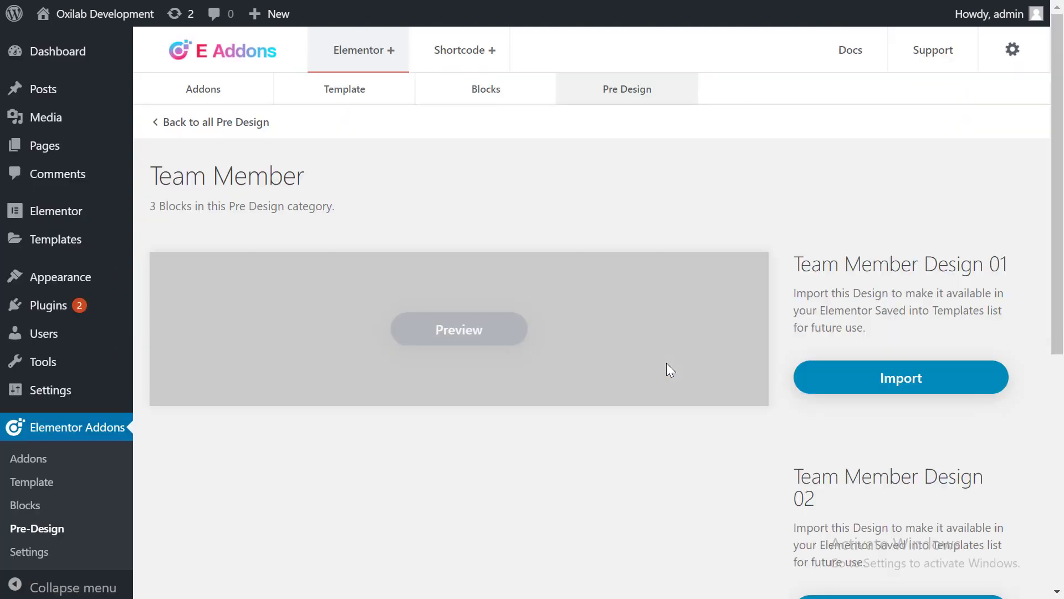
scroll(666, 414, "down", 9)
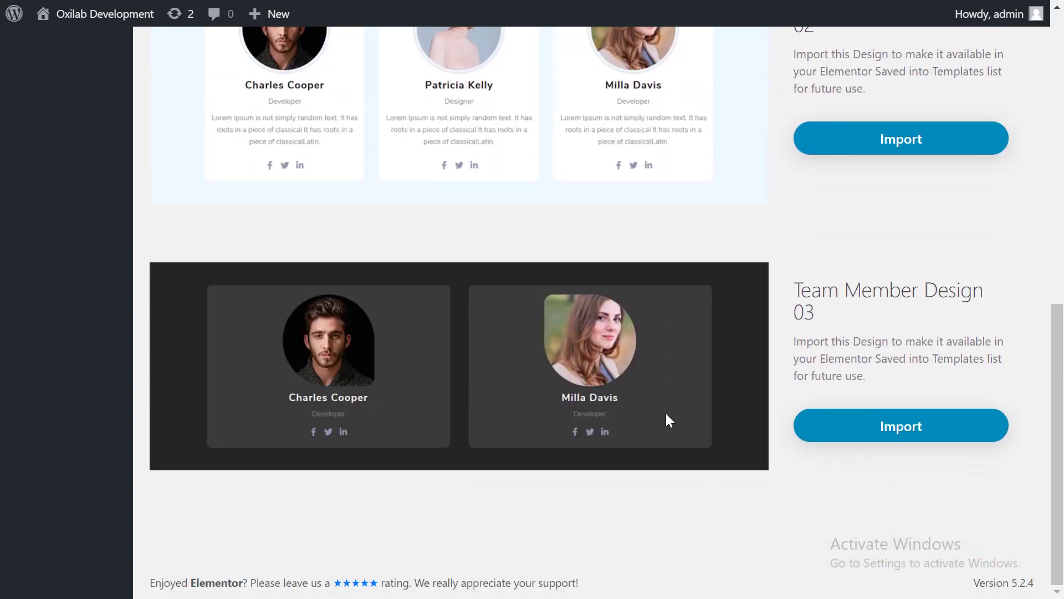
left_click(898, 426)
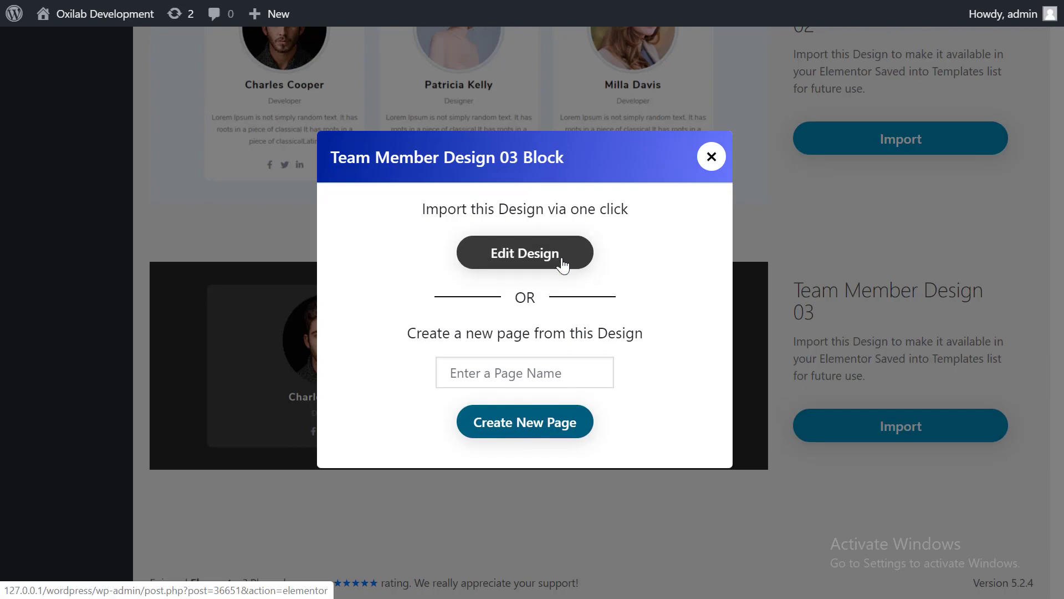
left_click(562, 265)
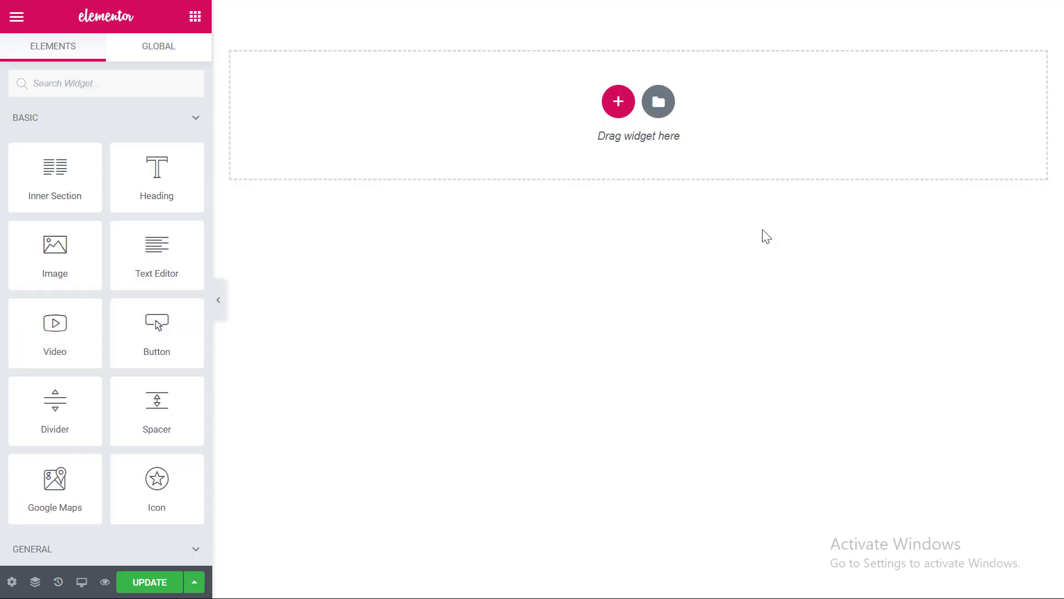
Insert Team Member Design 03 from My Templates with its document settings, then edit the first member's name
left_click(646, 96)
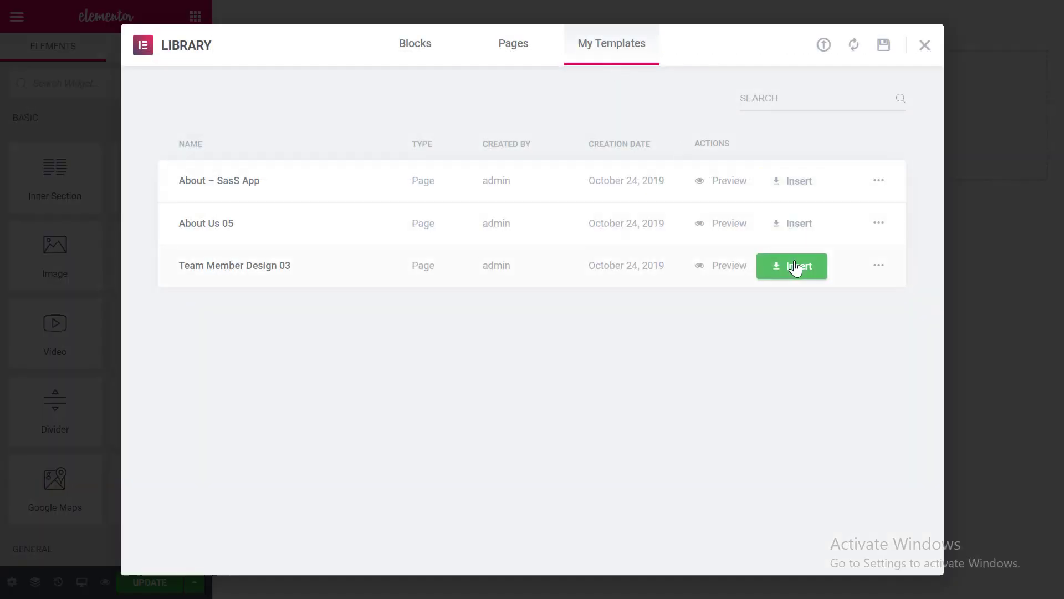
left_click(795, 267)
left_click(652, 360)
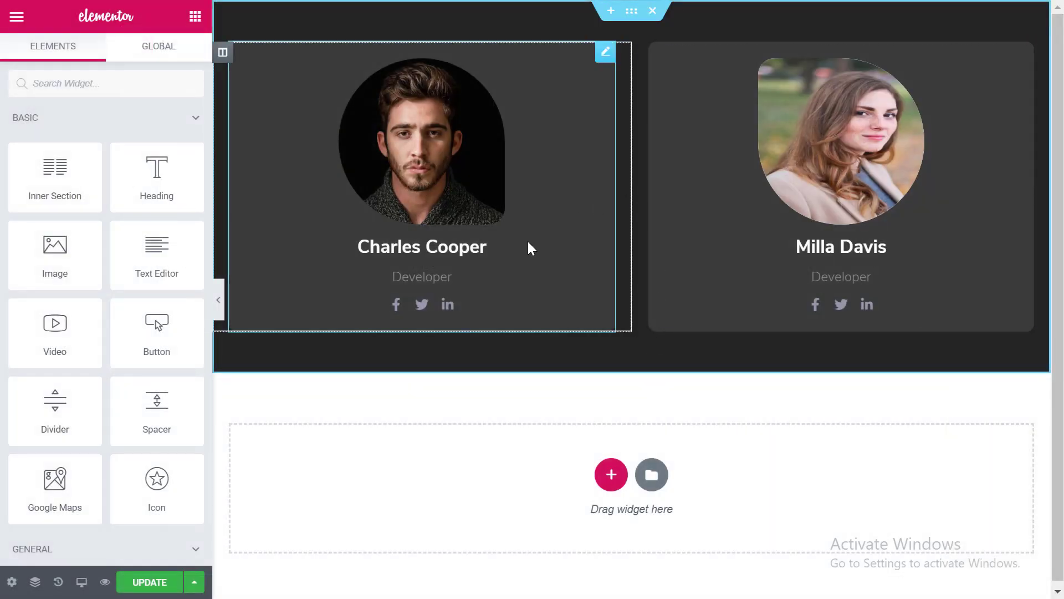
left_click(528, 243)
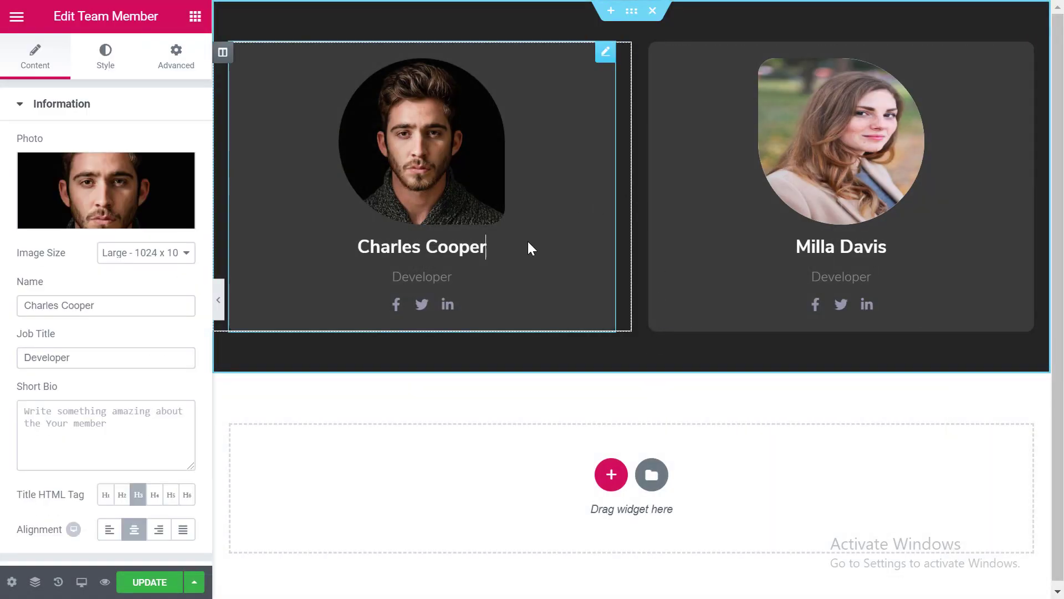